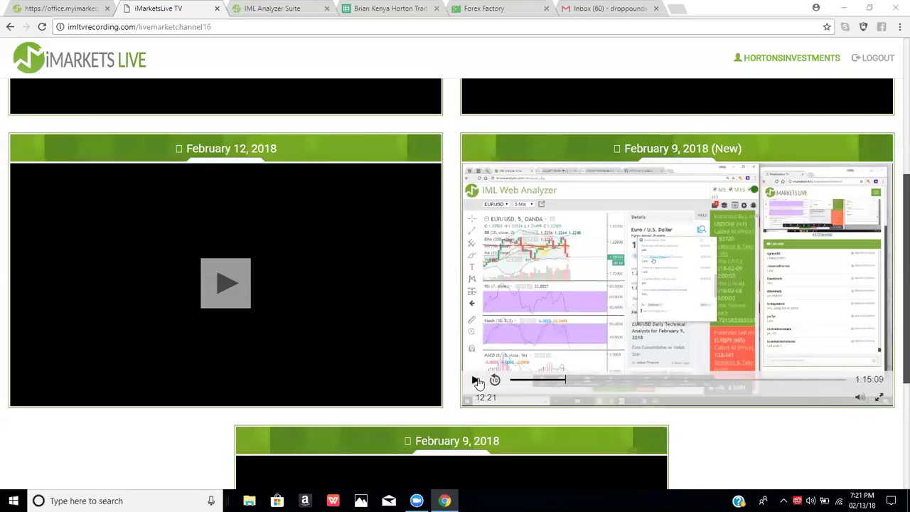
# - Play the February 9, 2018 (New) recording in full screen, skip ahead to about 14:52 and pause it
pyautogui.click(476, 381)
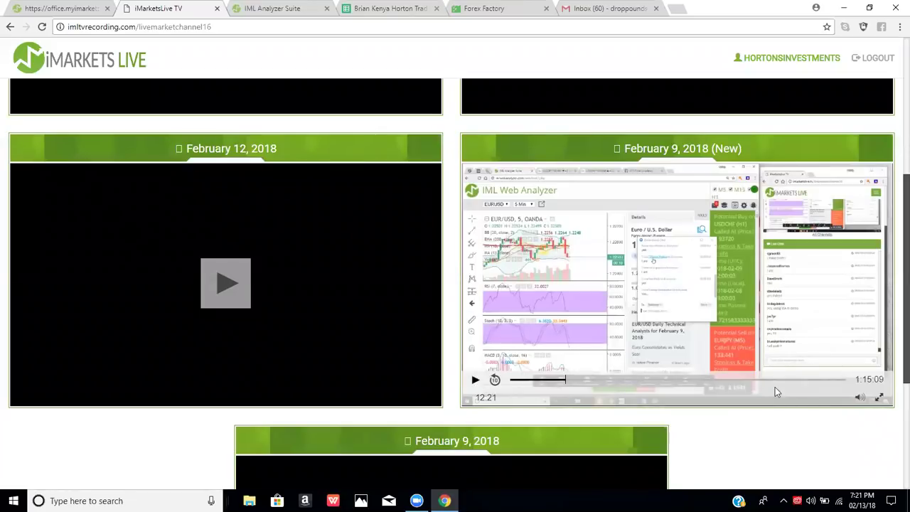
pyautogui.click(879, 397)
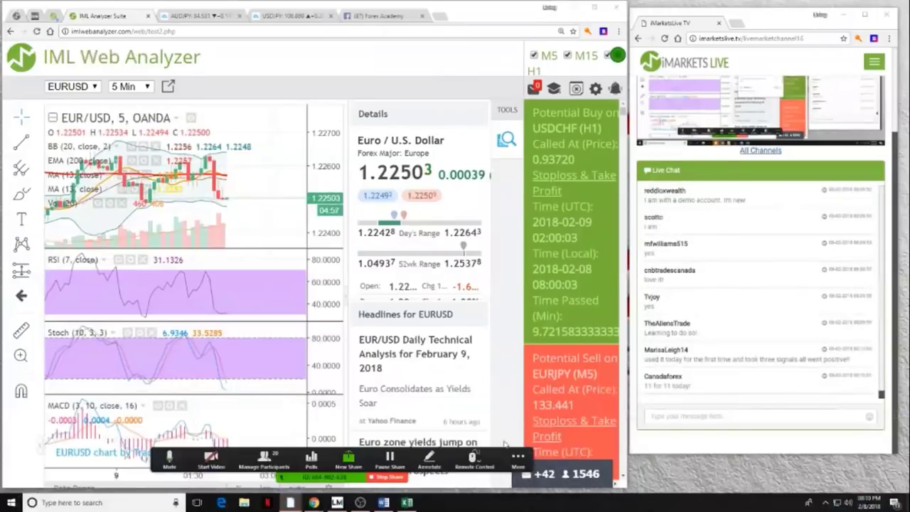
pyautogui.click(384, 501)
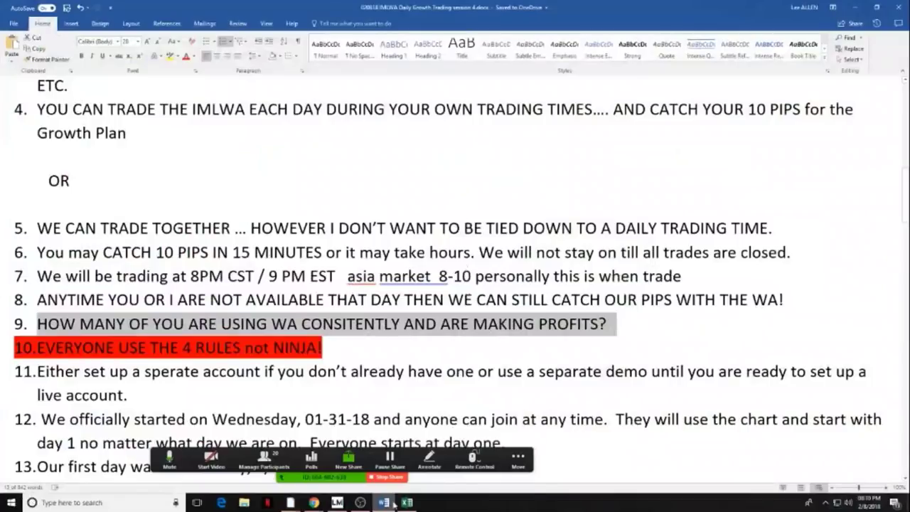
pyautogui.click(642, 327)
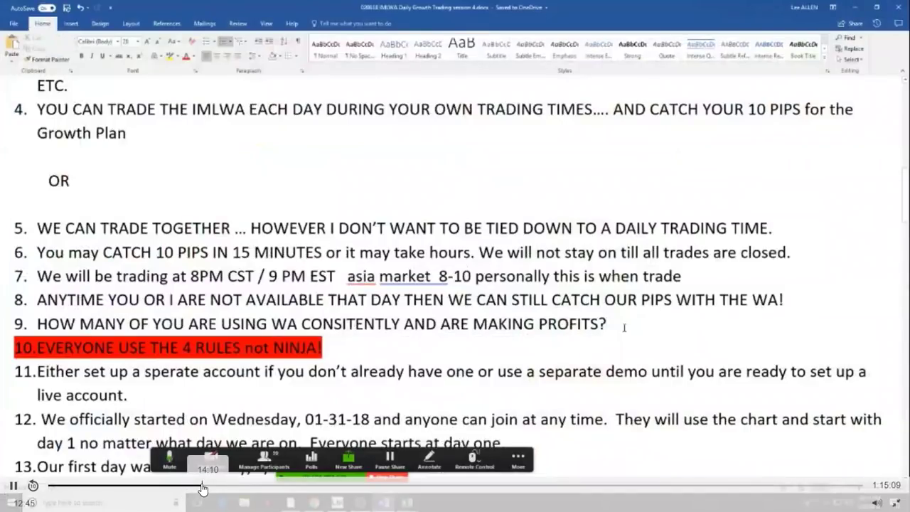
pyautogui.click(203, 486)
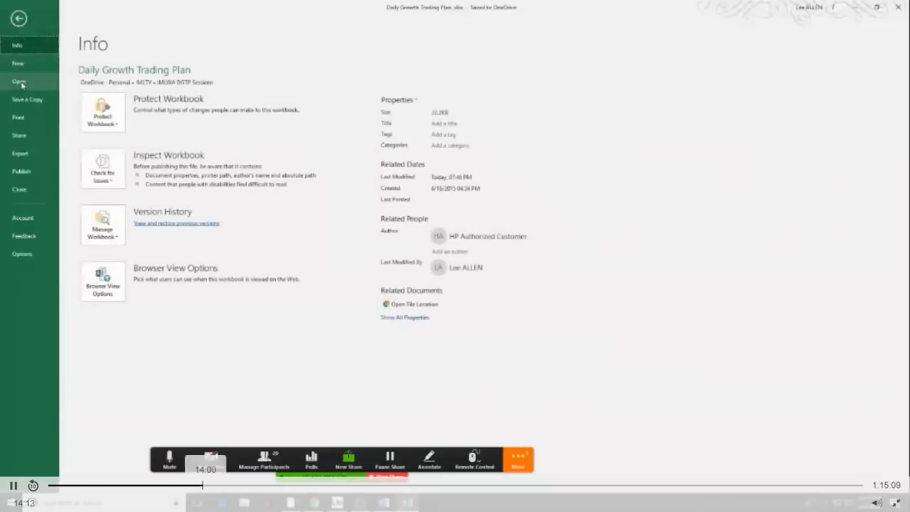
pyautogui.click(211, 485)
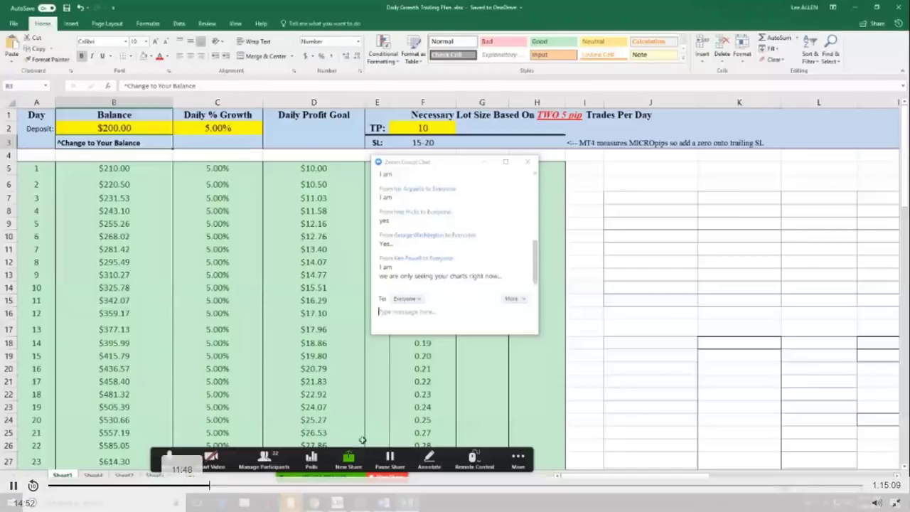
pyautogui.click(13, 487)
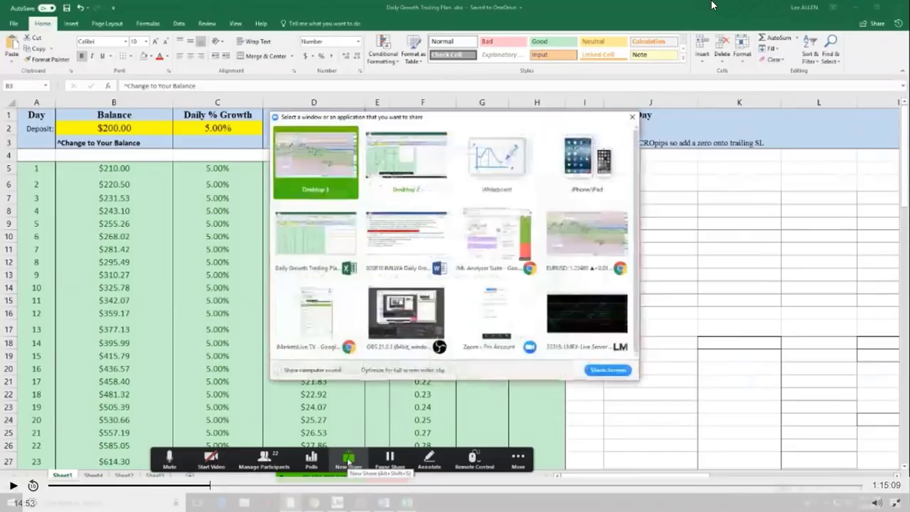
# - Resume the recording, exit full screen and pause playback again
pyautogui.press('space')
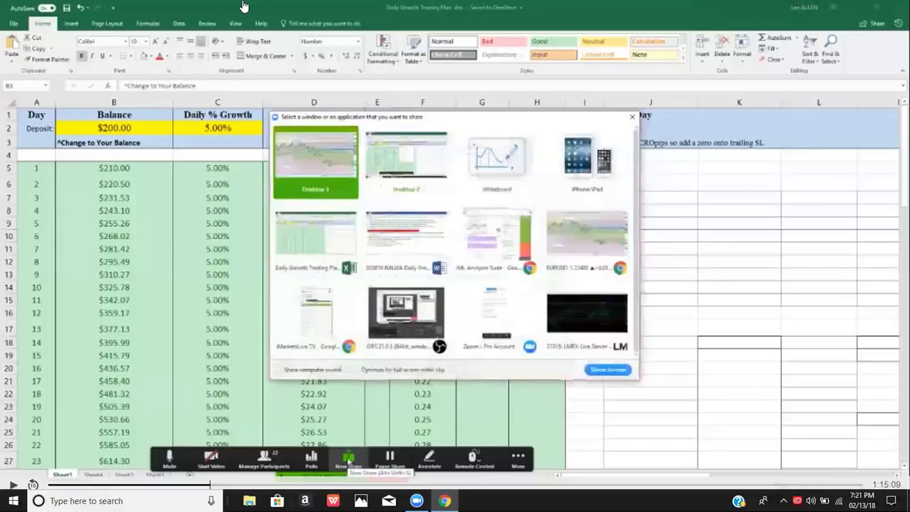
pyautogui.click(726, 163)
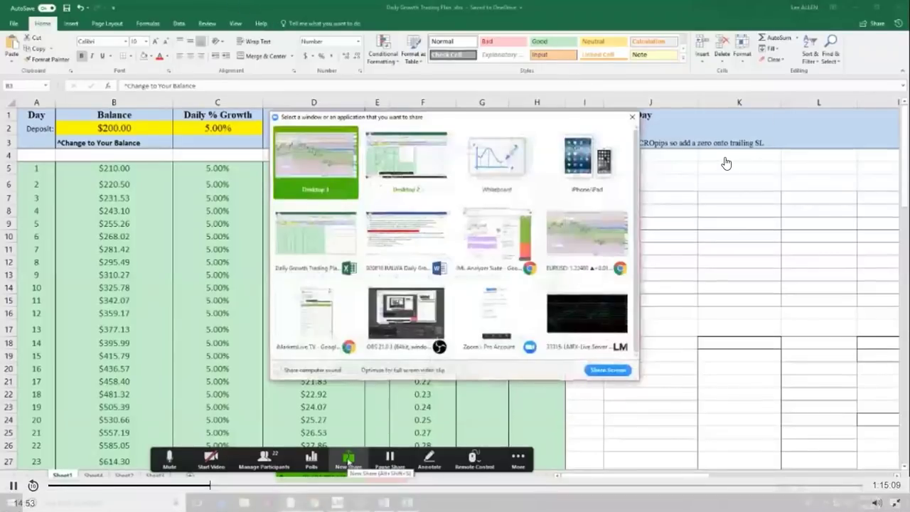
pyautogui.press('Escape')
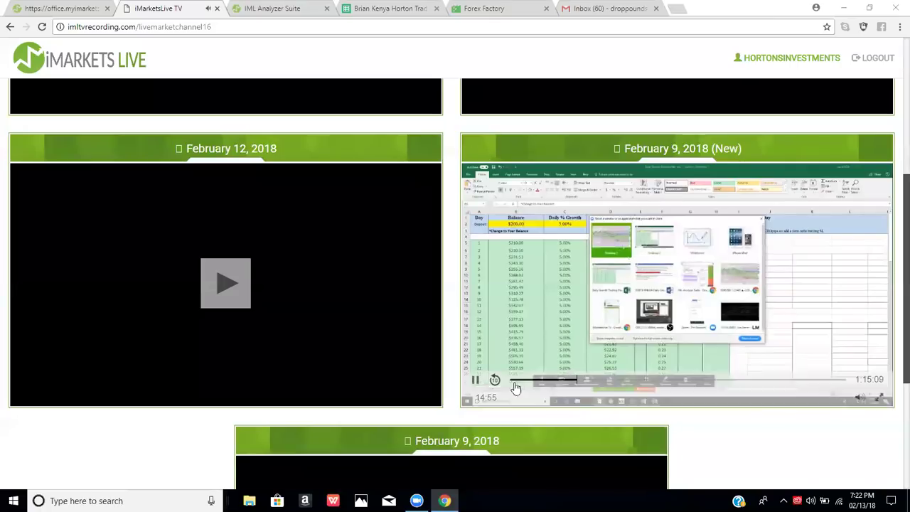
pyautogui.click(475, 380)
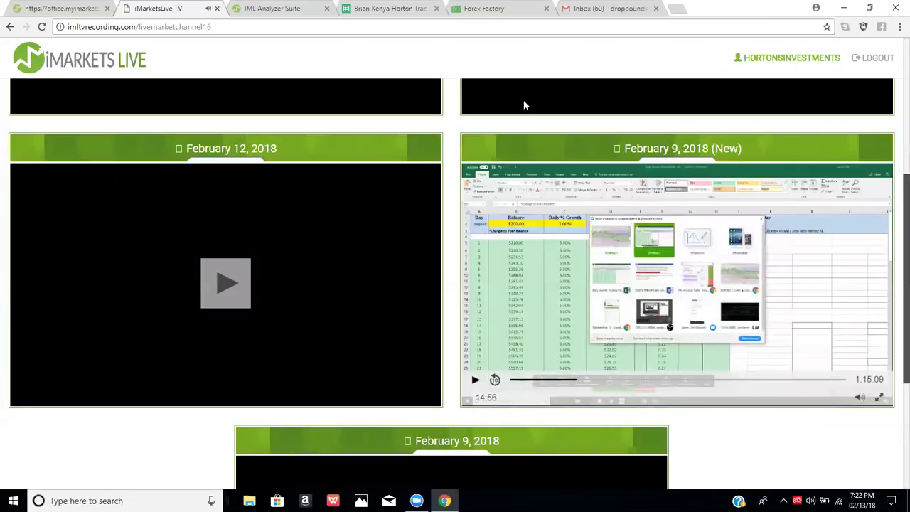
# - Switch to the trading plan spreadsheet and examine the deposit balance, daily growth rate, day 1 balance and day 1 lot size
pyautogui.click(384, 8)
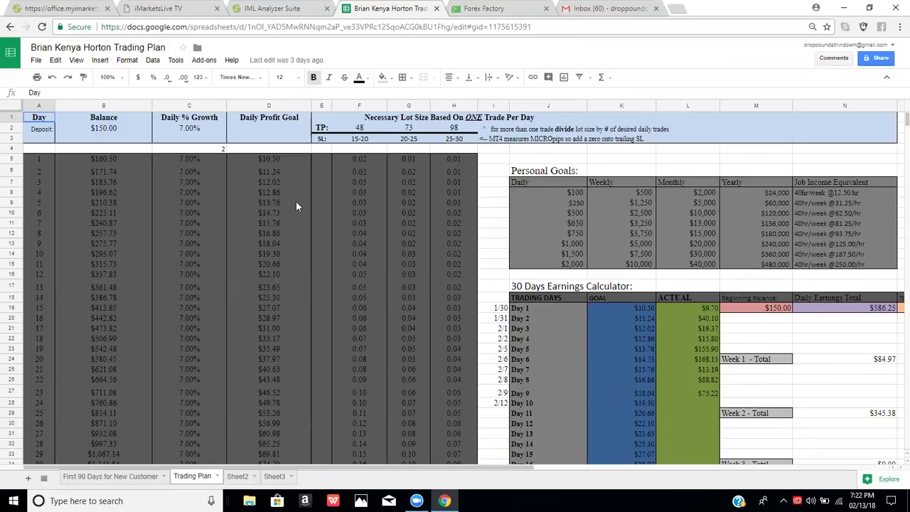
pyautogui.scroll(-2, 296, 202)
pyautogui.scroll(2, 296, 202)
pyautogui.click(107, 129)
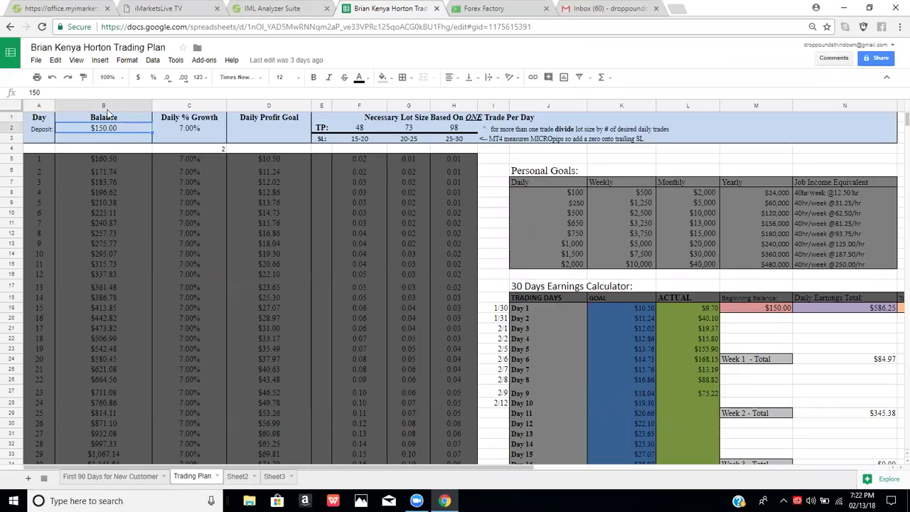
pyautogui.click(192, 134)
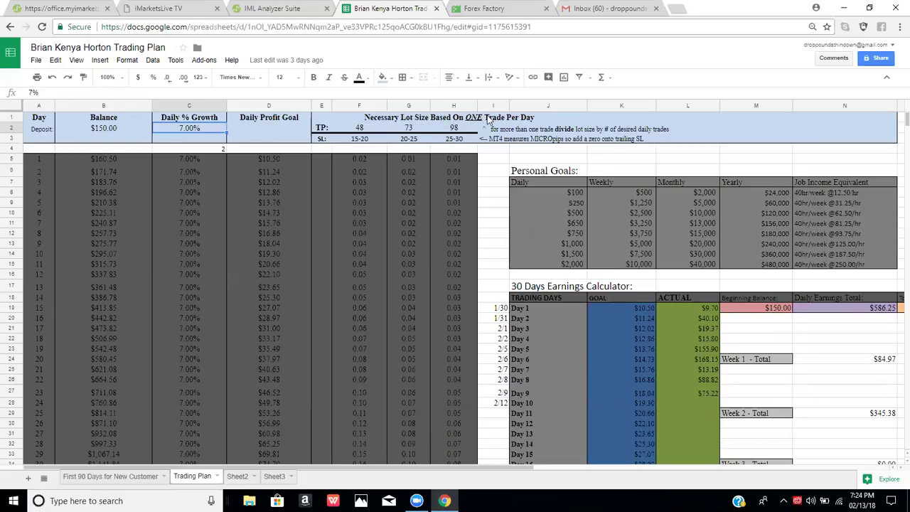
pyautogui.click(107, 159)
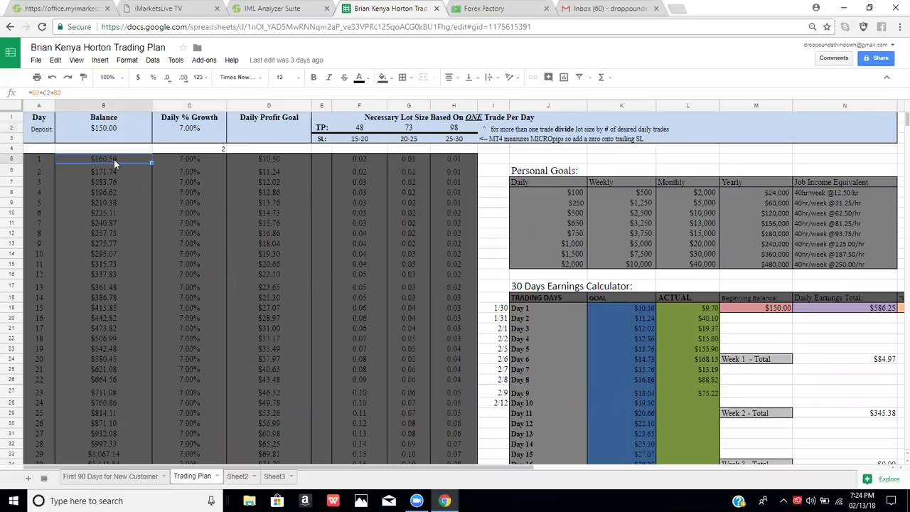
pyautogui.click(114, 129)
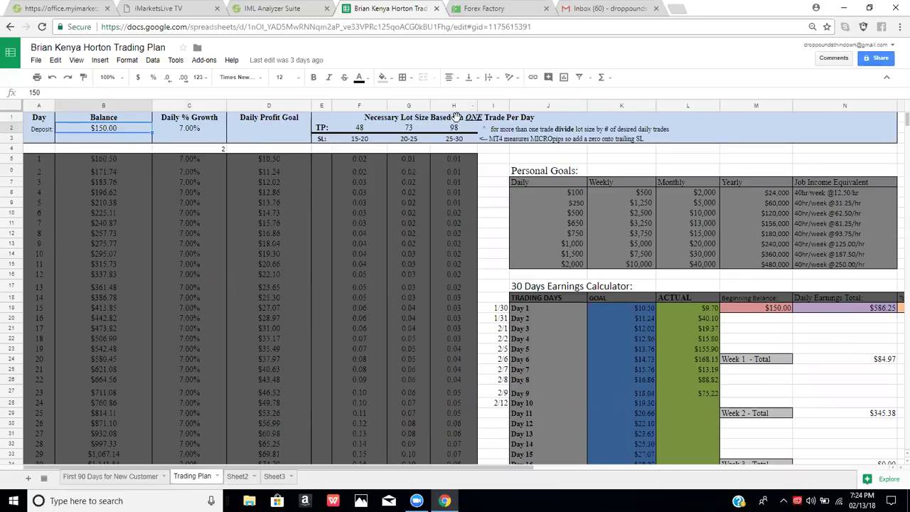
pyautogui.click(365, 162)
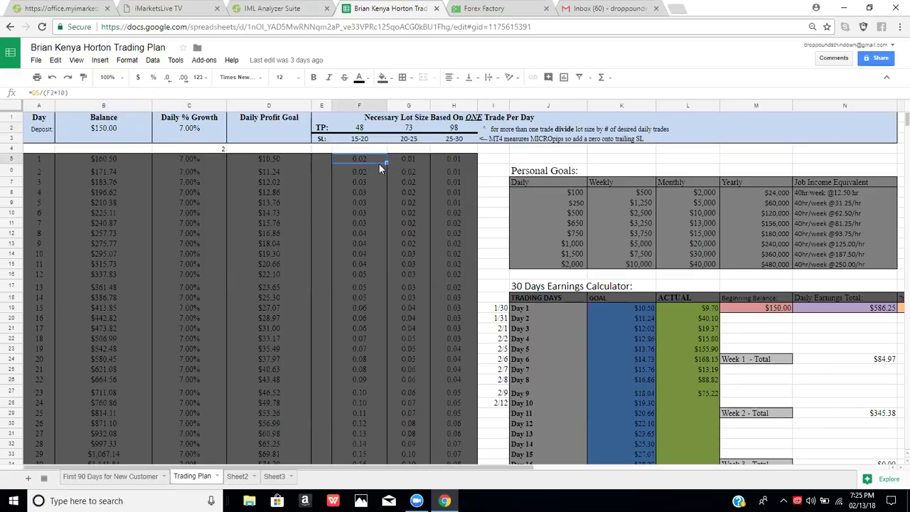
# - Set the Daily % Growth in the Deposit row to 5%
pyautogui.click(186, 129)
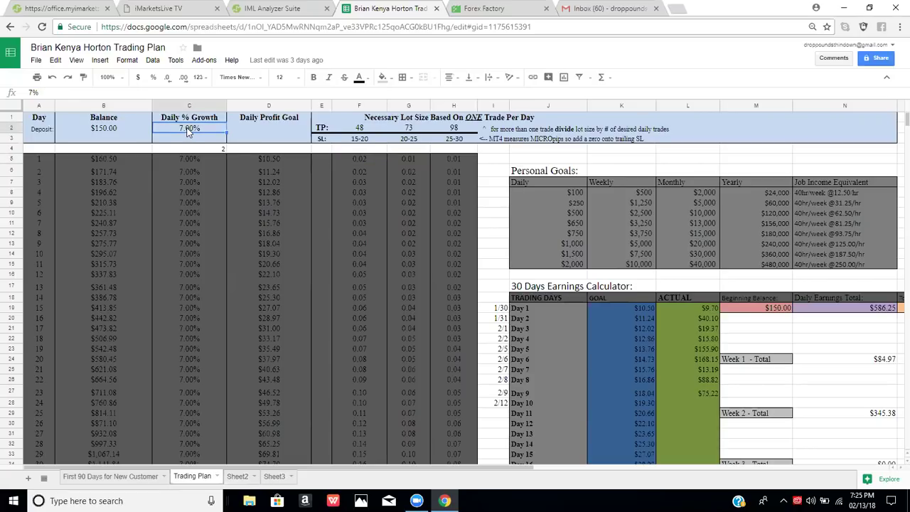
pyautogui.write('5')
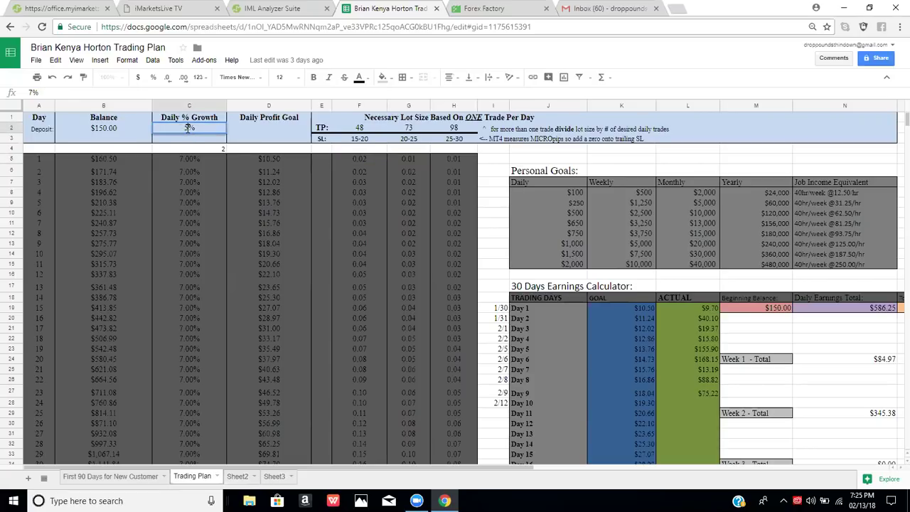
pyautogui.write('%')
pyautogui.press('Return')
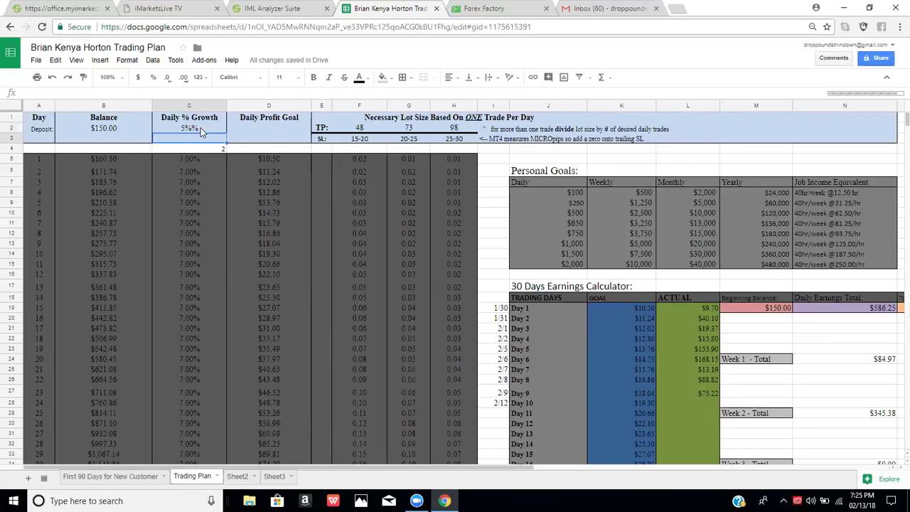
pyautogui.doubleClick(202, 128)
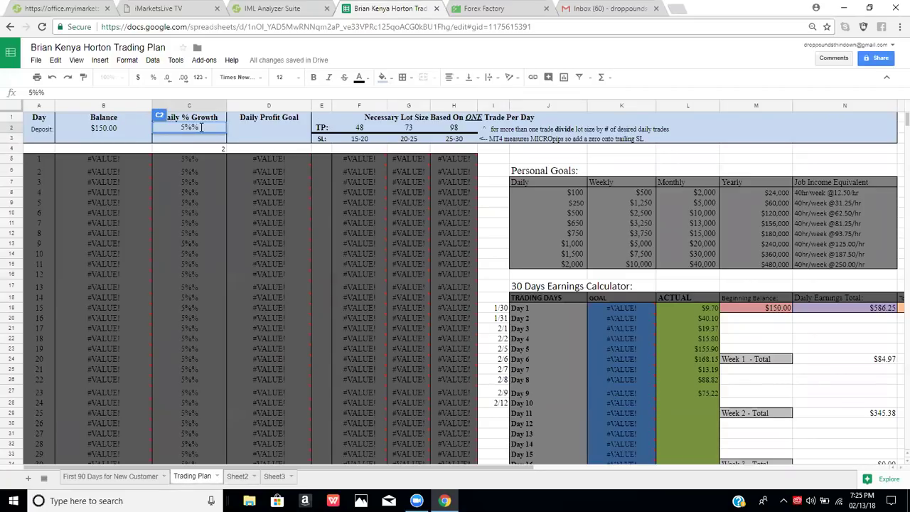
pyautogui.press('BackSpace')
pyautogui.press('Return')
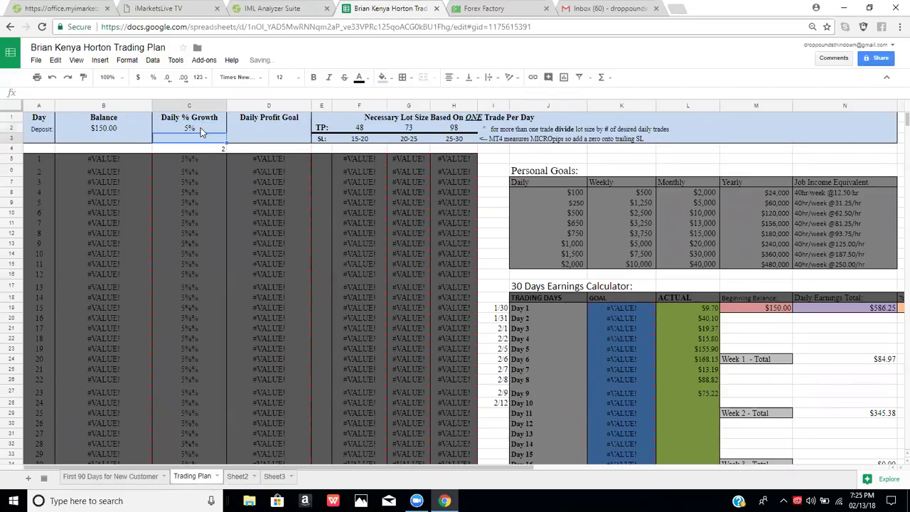
pyautogui.click(207, 243)
# - Set the Daily % Growth in the Deposit row to 7%
pyautogui.click(183, 136)
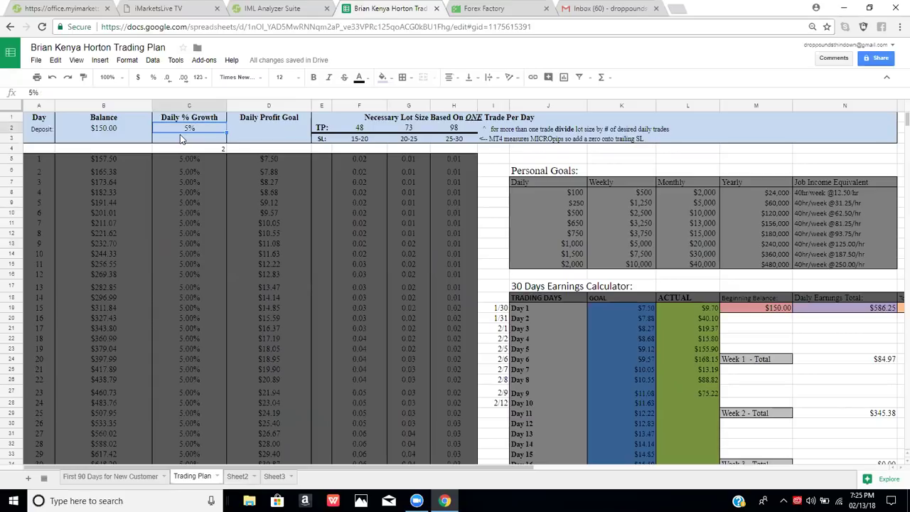
pyautogui.write('7')
pyautogui.press('Return')
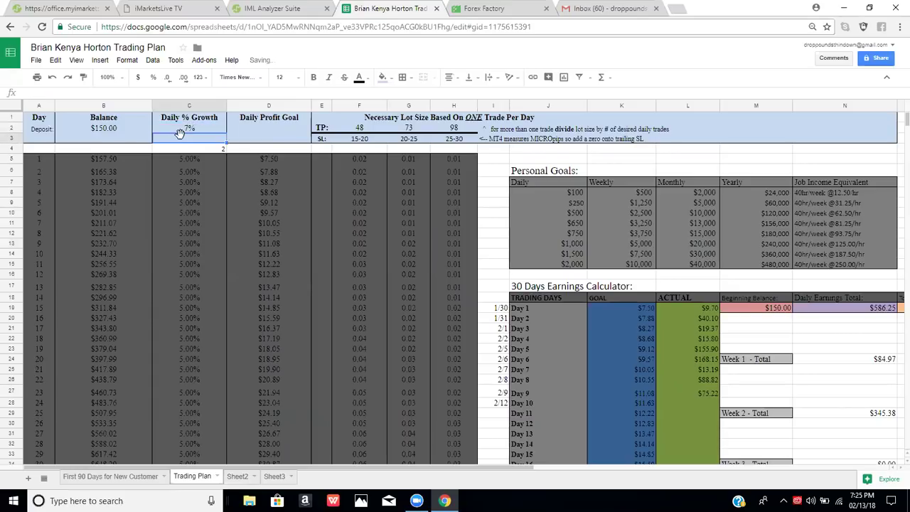
# - Examine the deposit, the day 1 balance, and the daily profit goals and lot sizes for days 1 and 2
pyautogui.click(119, 125)
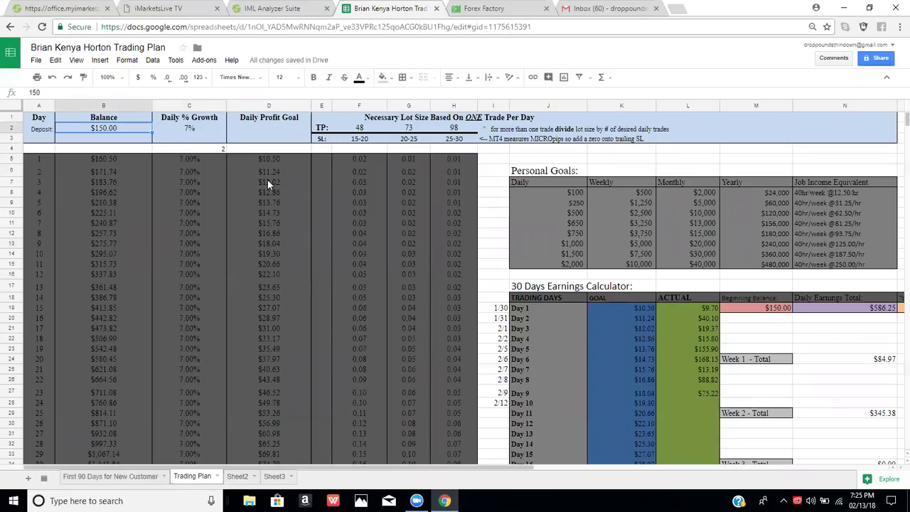
pyautogui.click(111, 161)
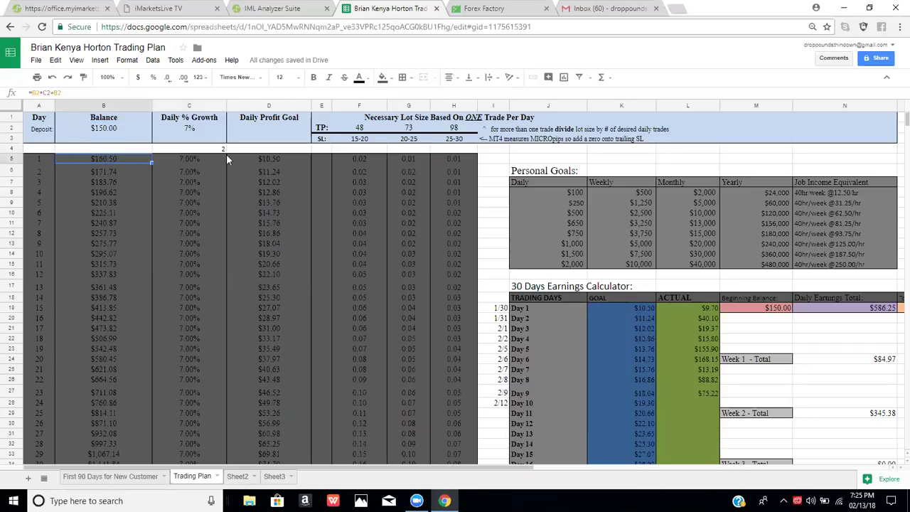
pyautogui.click(273, 160)
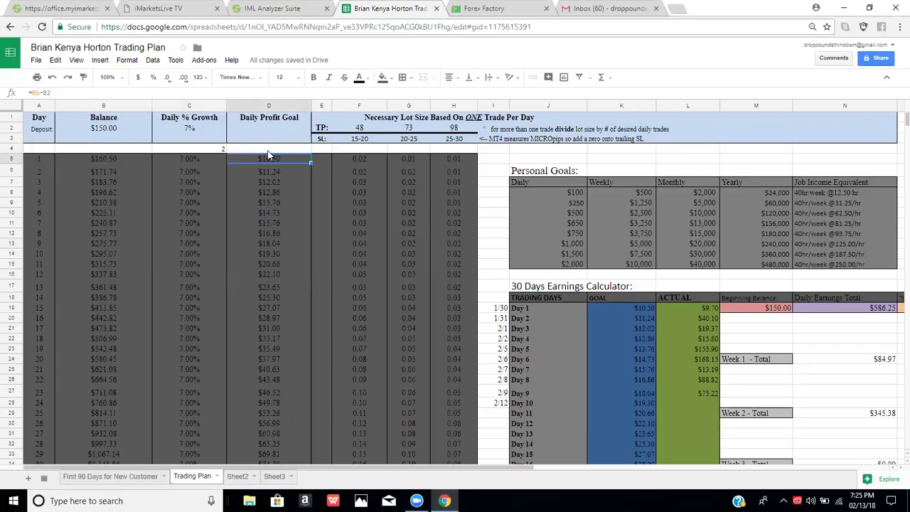
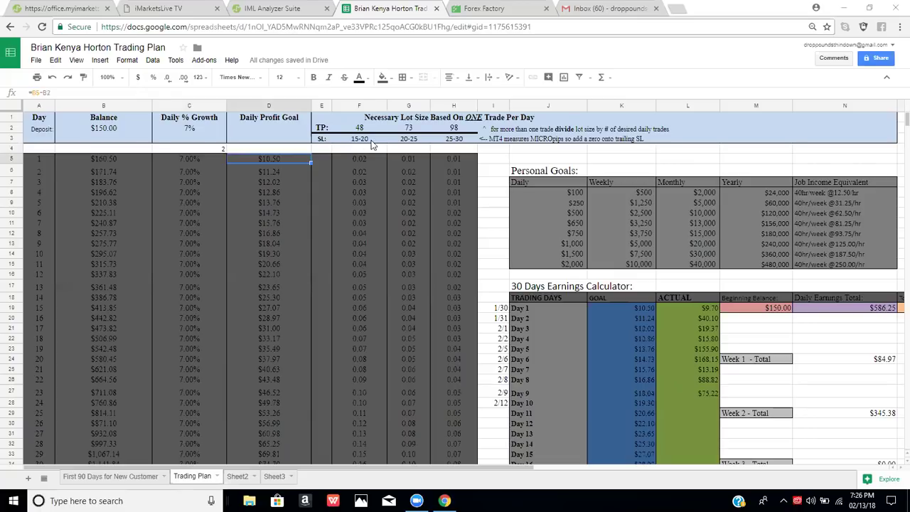
pyautogui.click(361, 159)
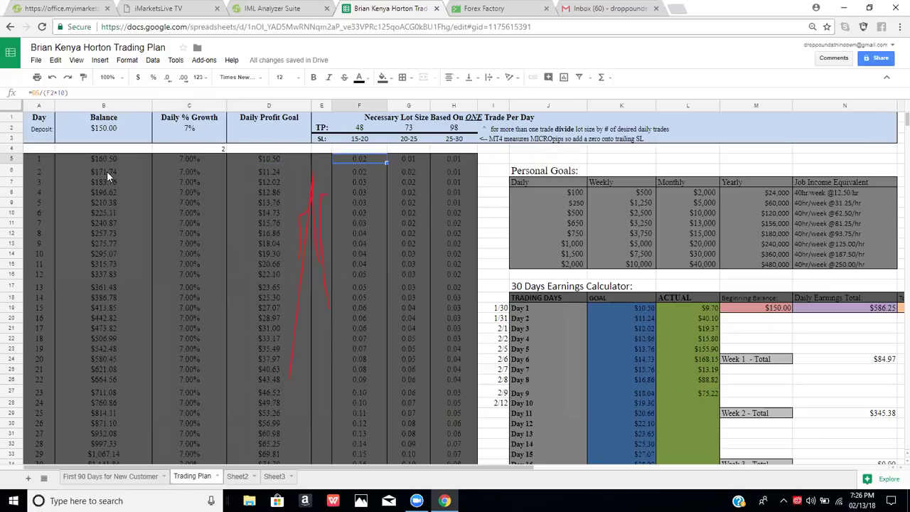
pyautogui.click(274, 171)
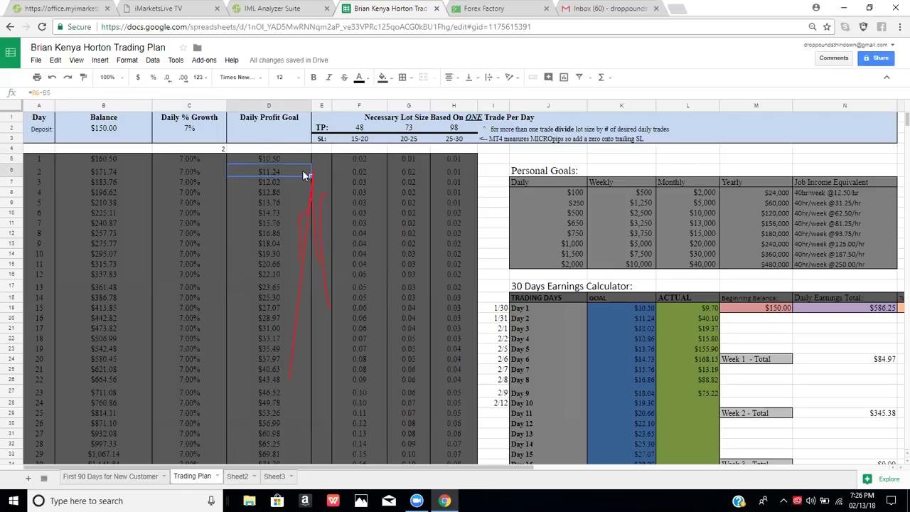
pyautogui.click(363, 172)
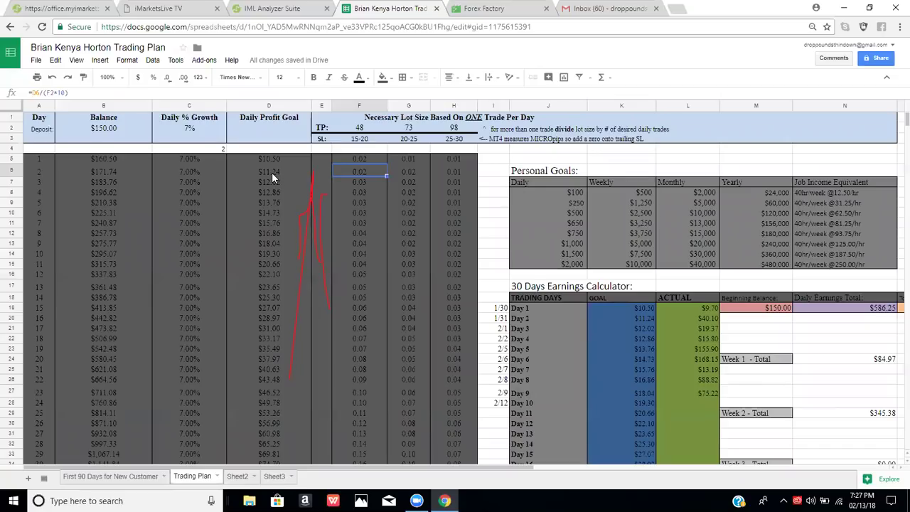
pyautogui.click(271, 172)
pyautogui.click(363, 172)
# - Compare the Day 1 goal with the actual earnings in the 30 Days Earnings Calculator
pyautogui.click(687, 311)
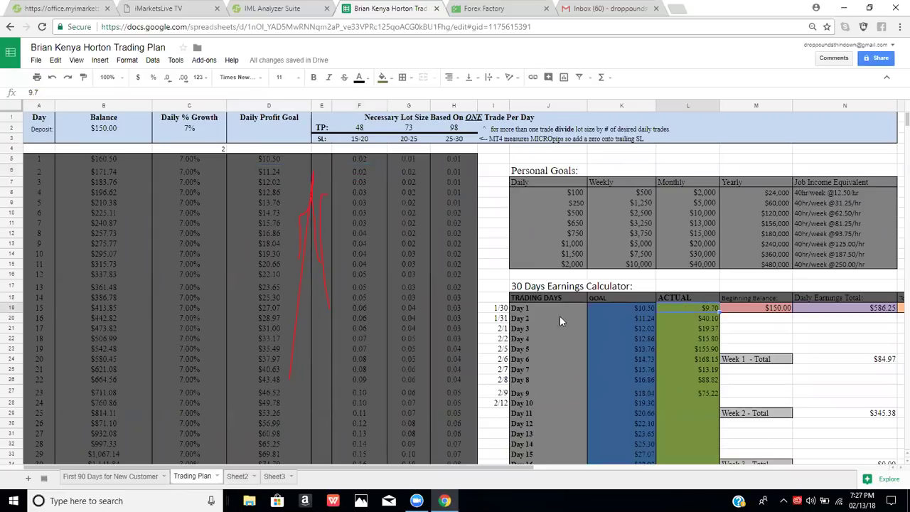
pyautogui.click(539, 308)
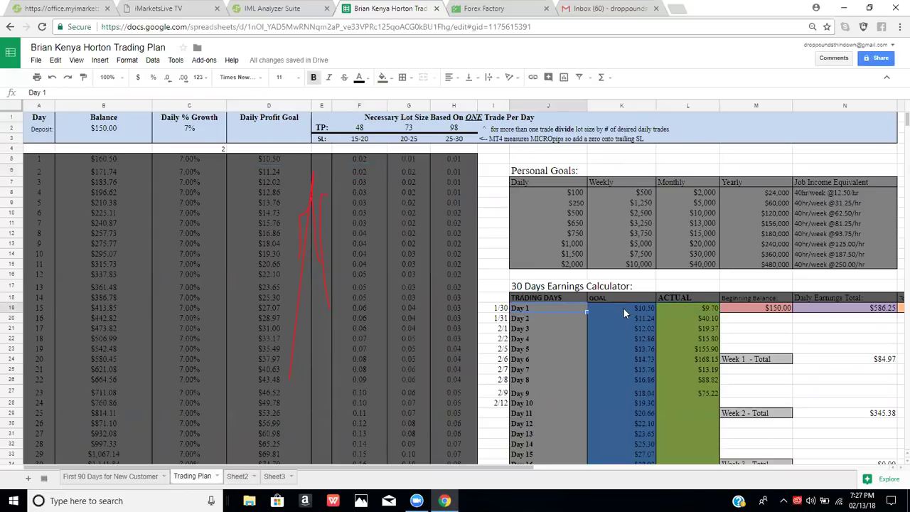
pyautogui.click(624, 308)
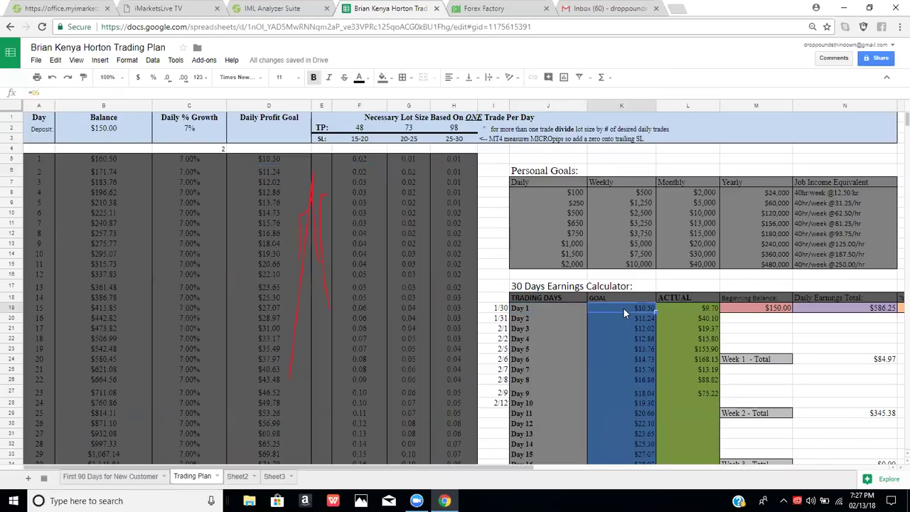
pyautogui.click(685, 310)
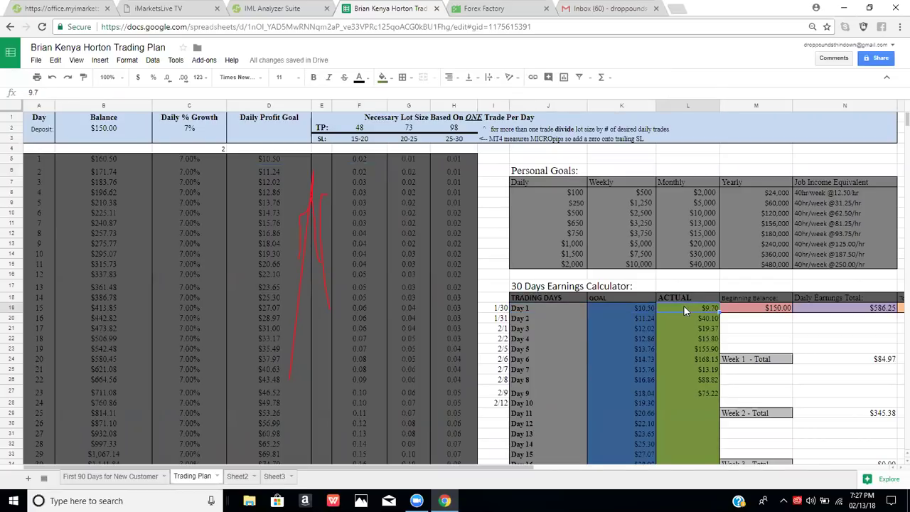
# - Examine how the daily balances, profit goals and lot sizes grow through day 60 of the trading plan
pyautogui.scroll(-2, 687, 326)
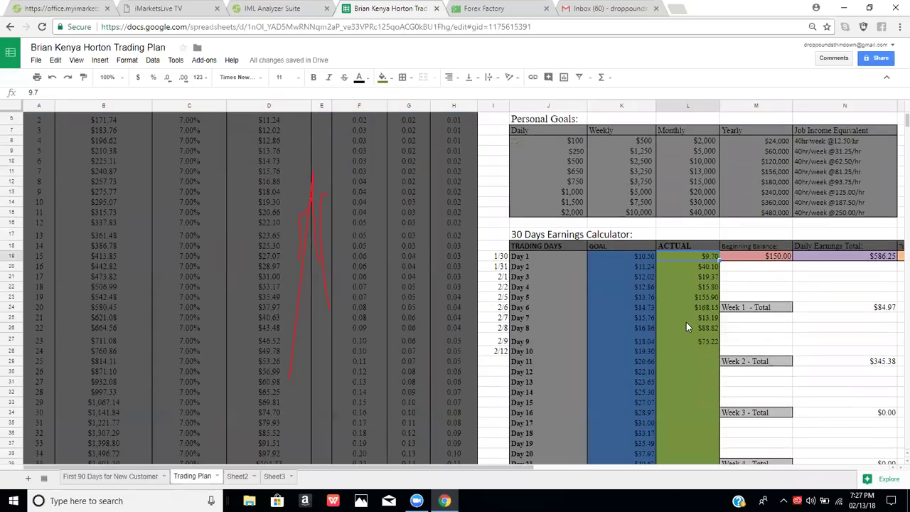
pyautogui.scroll(2, 556, 305)
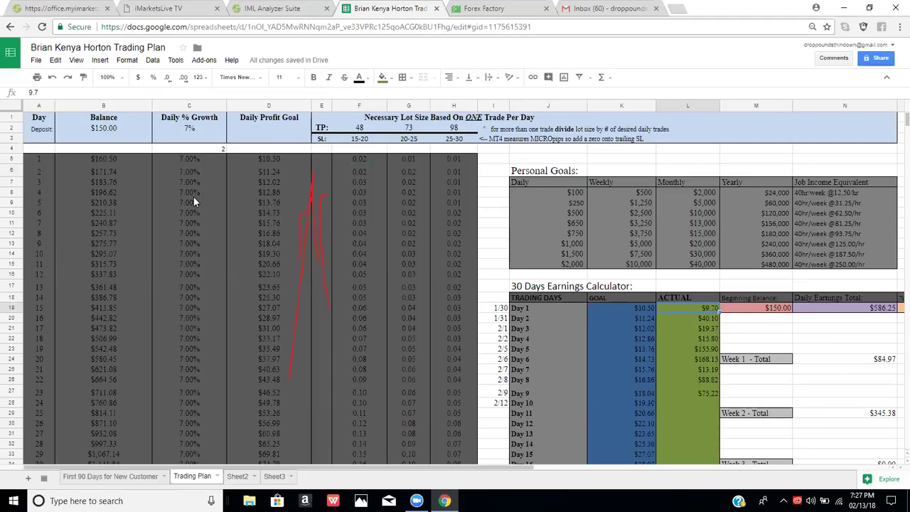
pyautogui.scroll(-3, 194, 199)
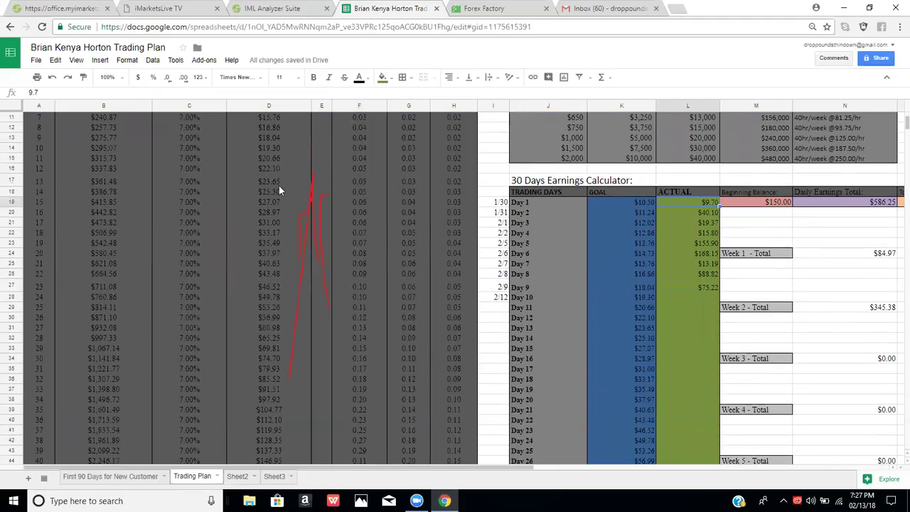
pyautogui.scroll(3, 274, 203)
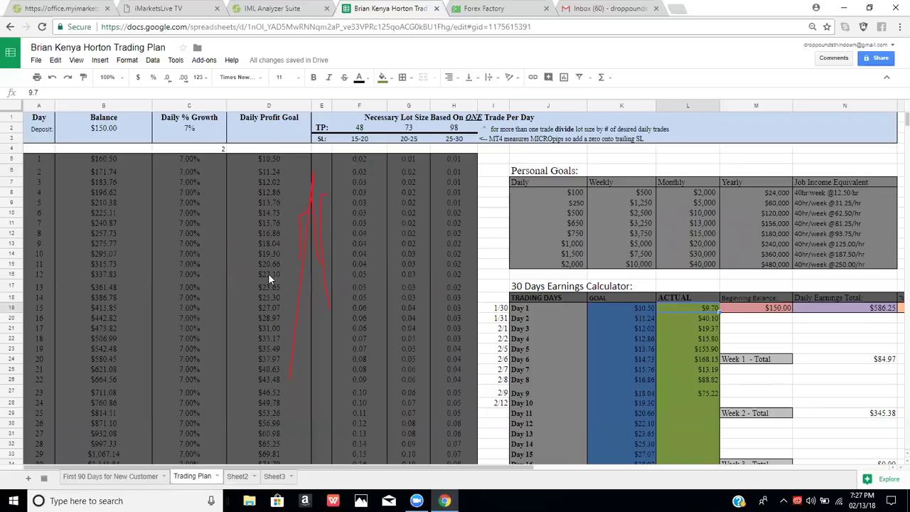
pyautogui.scroll(-10, 268, 273)
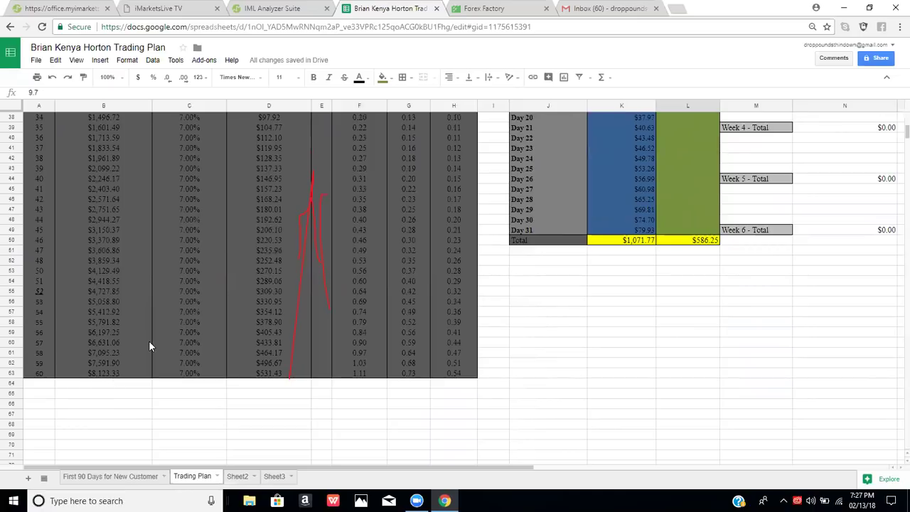
pyautogui.scroll(5, 148, 340)
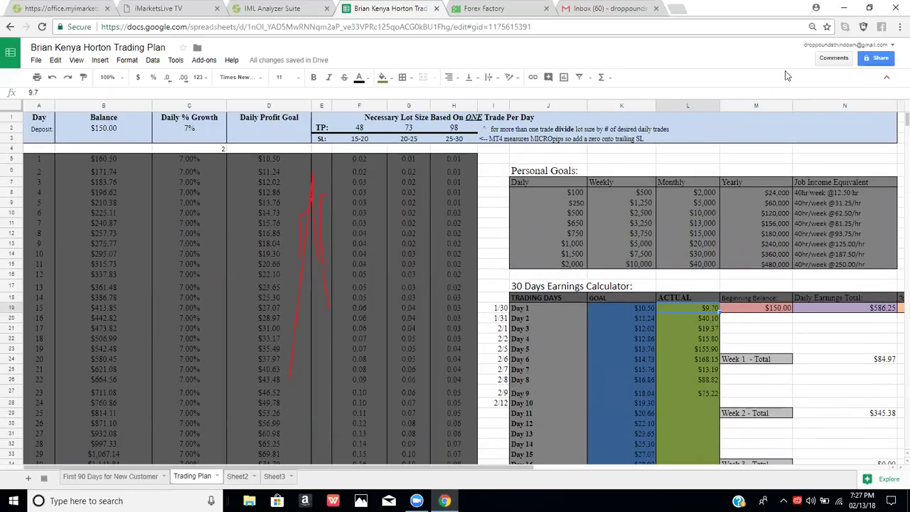
# - Switch to iMarketsLive TV, play the February 9, 2018 (New) recording in full screen, and pause it at 15:05
pyautogui.click(182, 8)
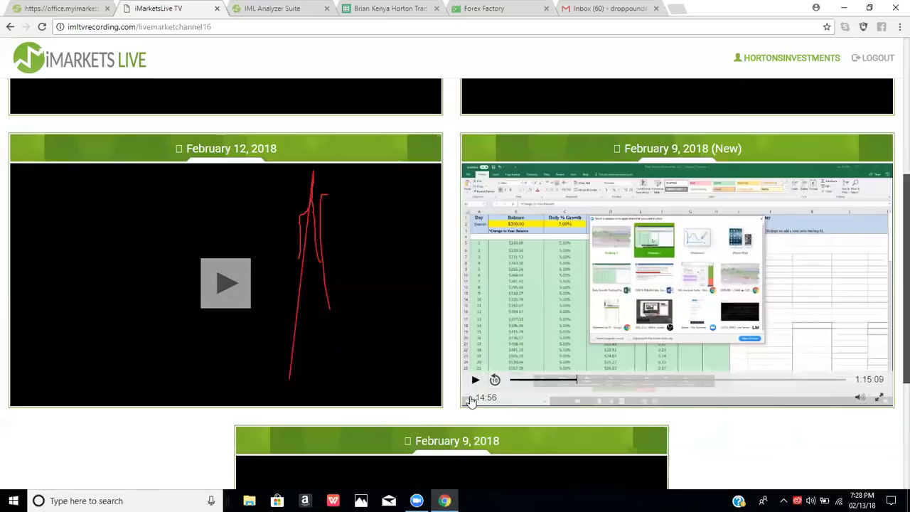
pyautogui.click(475, 379)
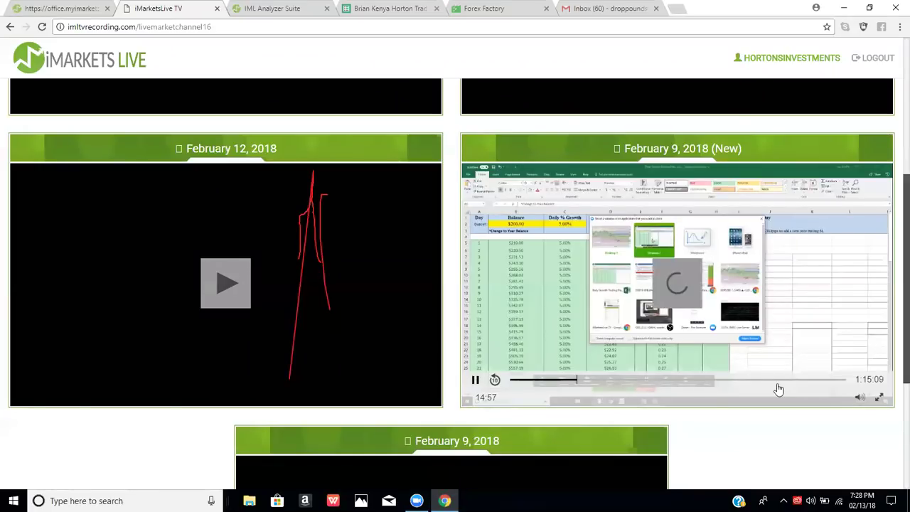
pyautogui.click(880, 398)
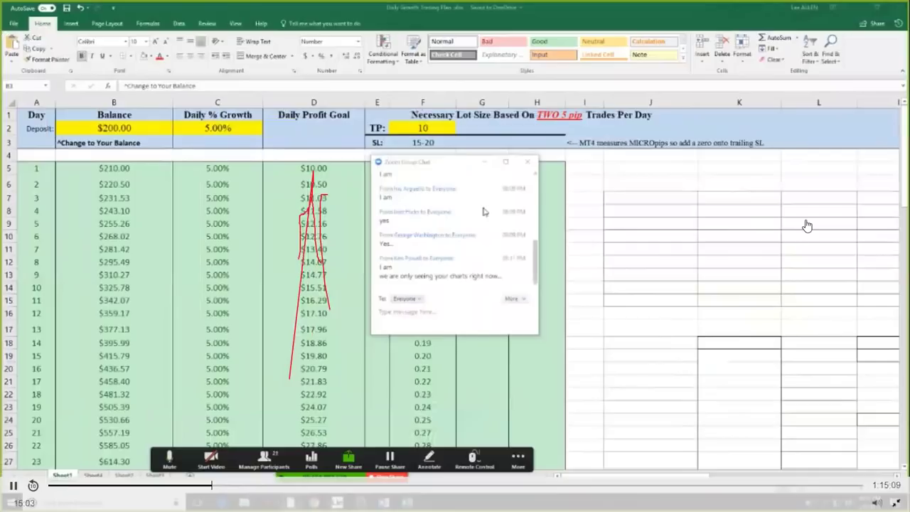
pyautogui.press('space')
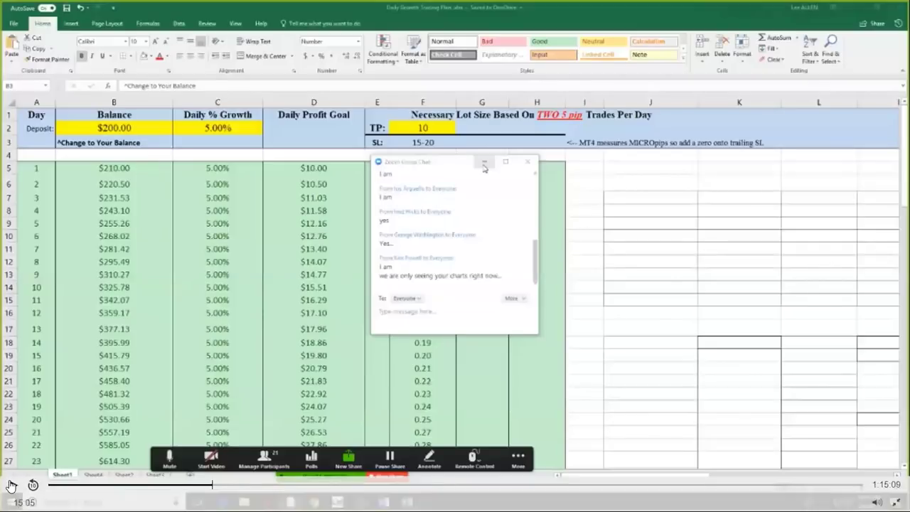
pyautogui.moveTo(12, 486)
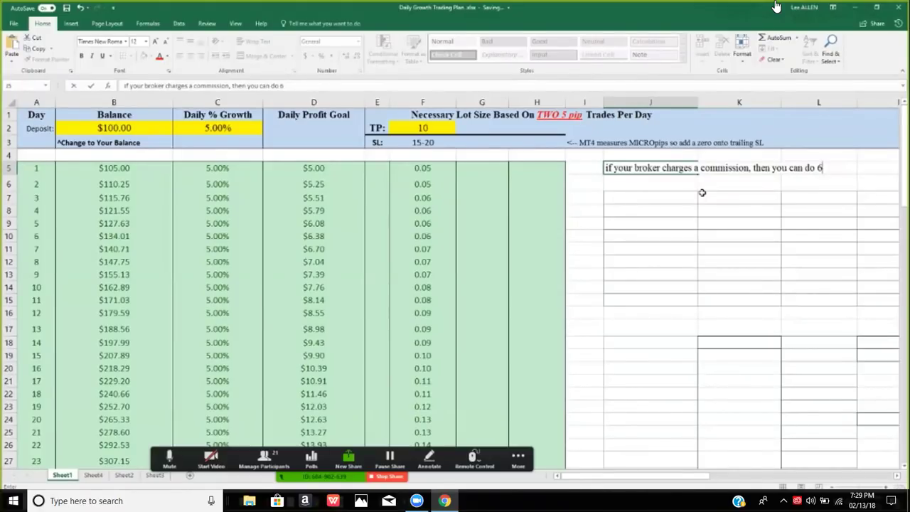
pyautogui.write('pips tp')
pyautogui.press('Return')
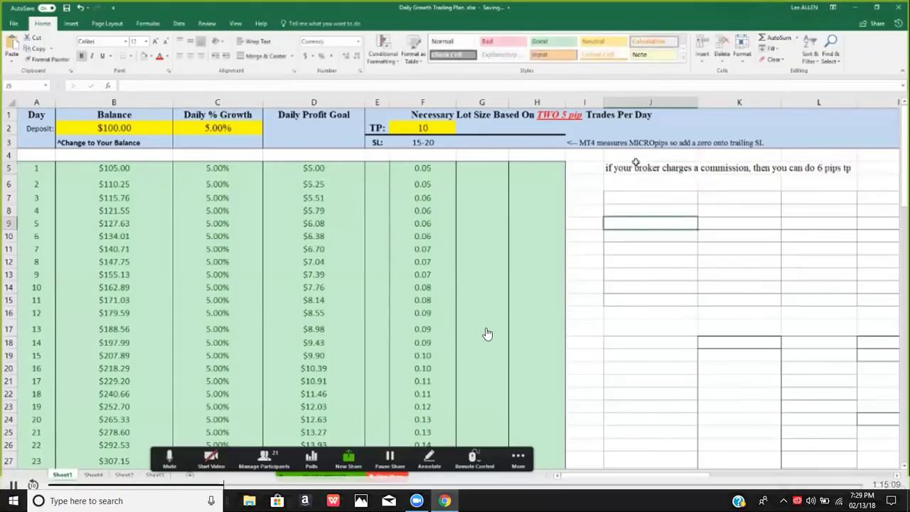
pyautogui.click(636, 165)
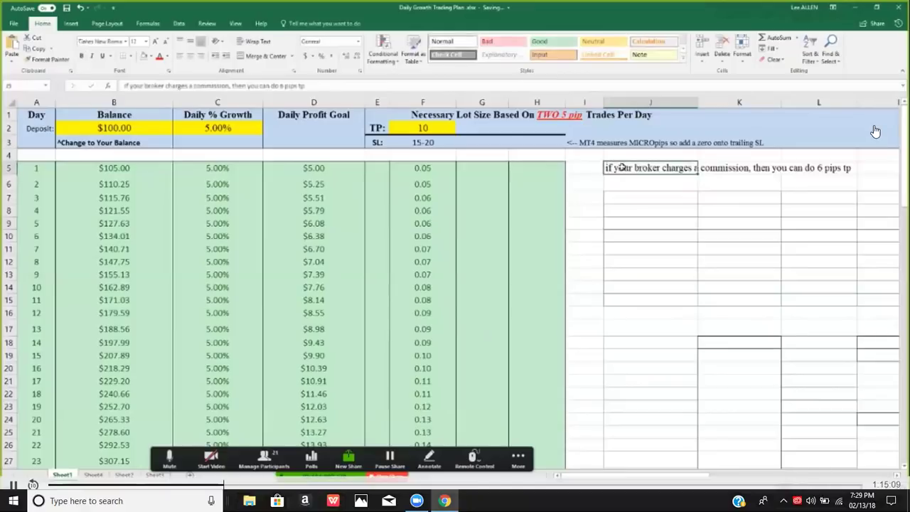
pyautogui.click(151, 57)
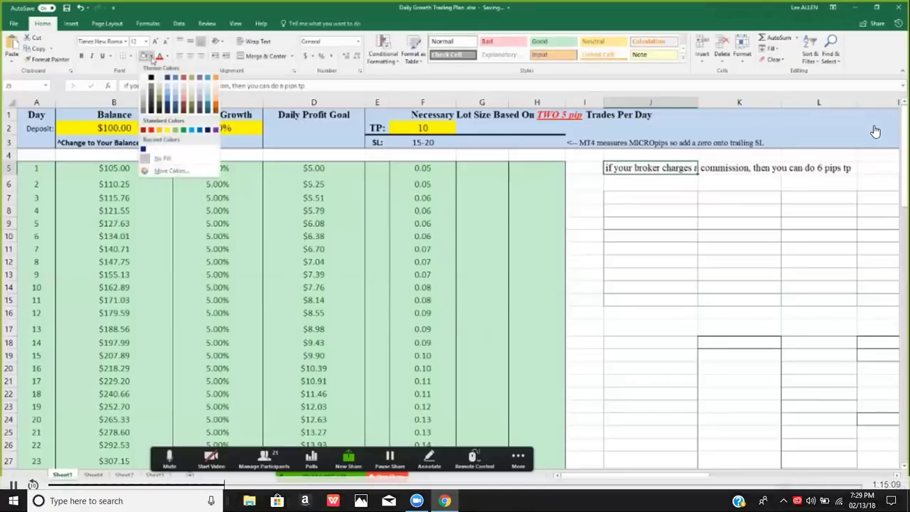
pyautogui.click(176, 132)
pyautogui.click(635, 237)
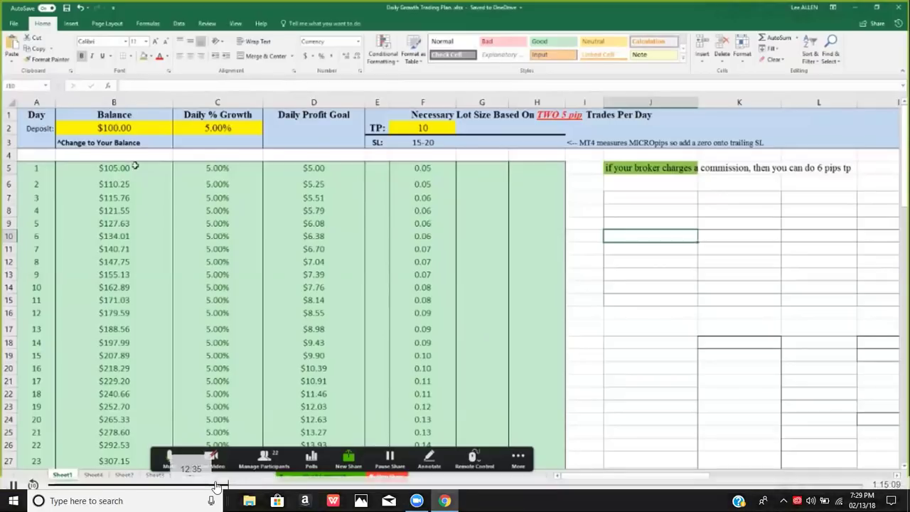
# - Seek the recording to the Bollinger Bands rules at about 18:11 and pause it there
pyautogui.moveTo(266, 485)
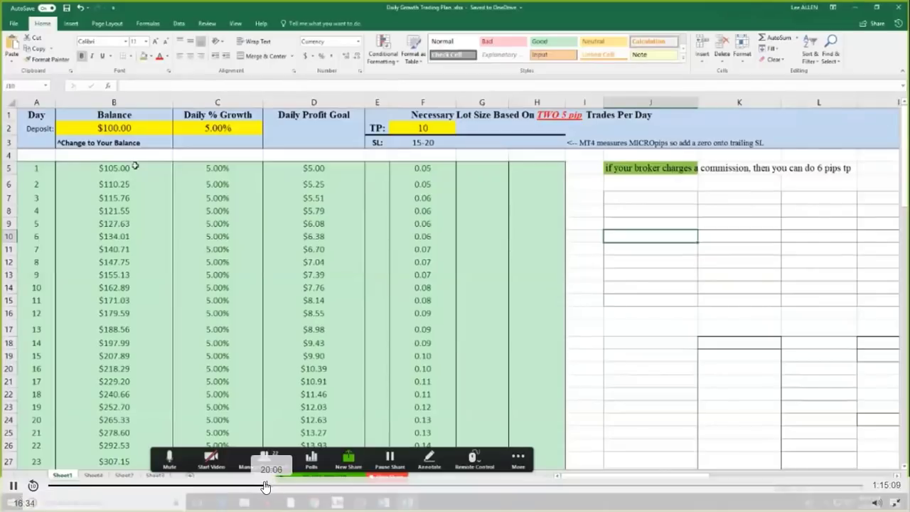
pyautogui.click(259, 486)
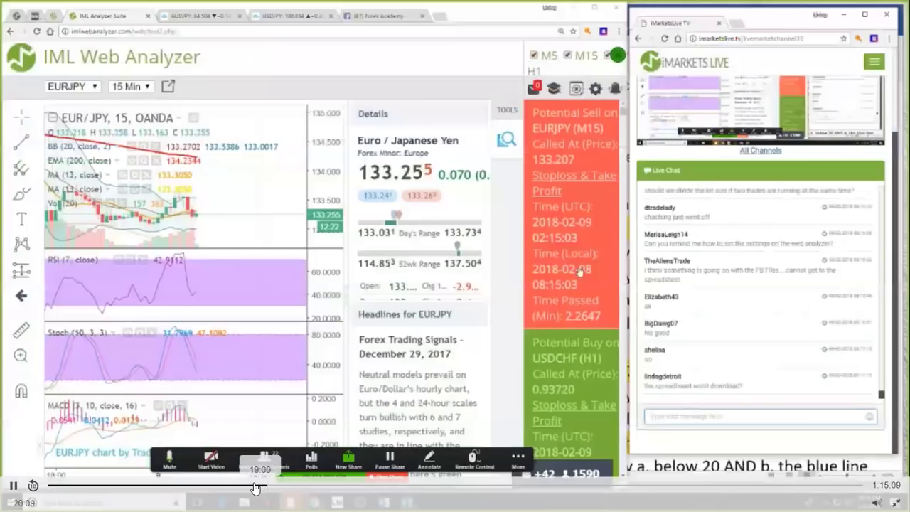
pyautogui.click(257, 489)
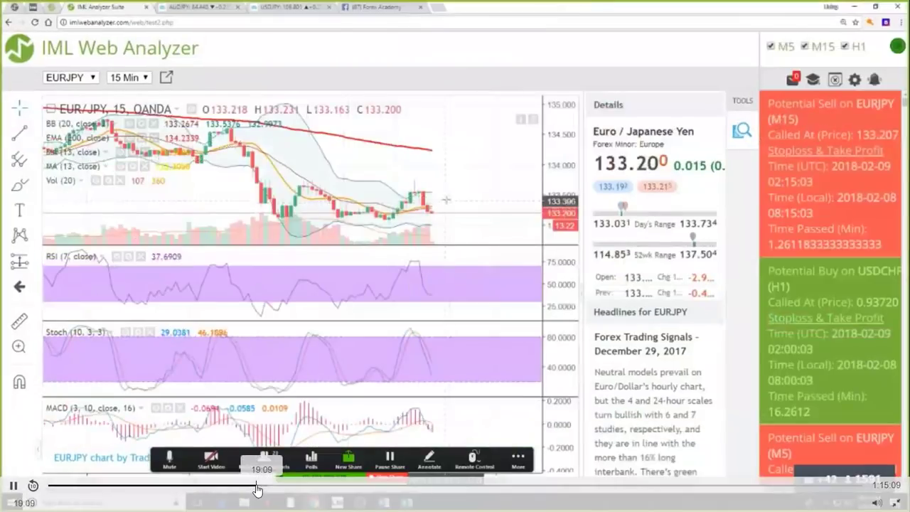
pyautogui.click(245, 487)
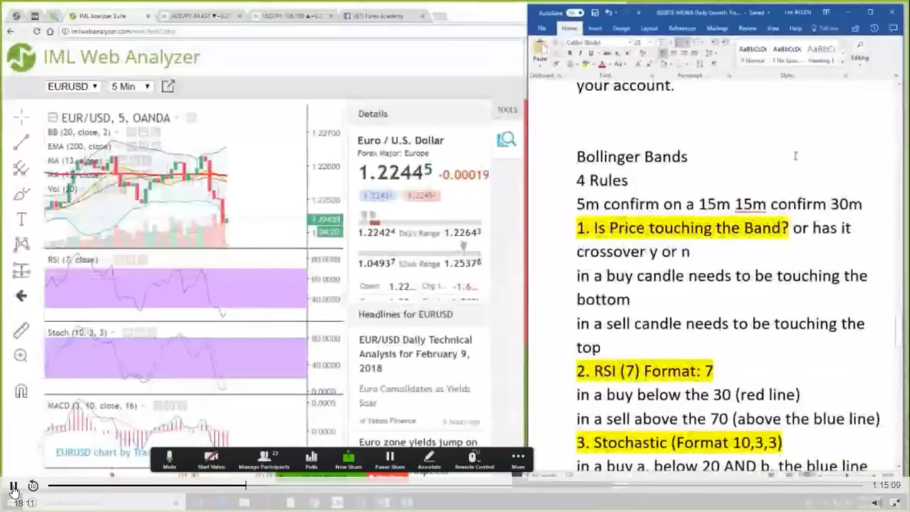
pyautogui.click(13, 487)
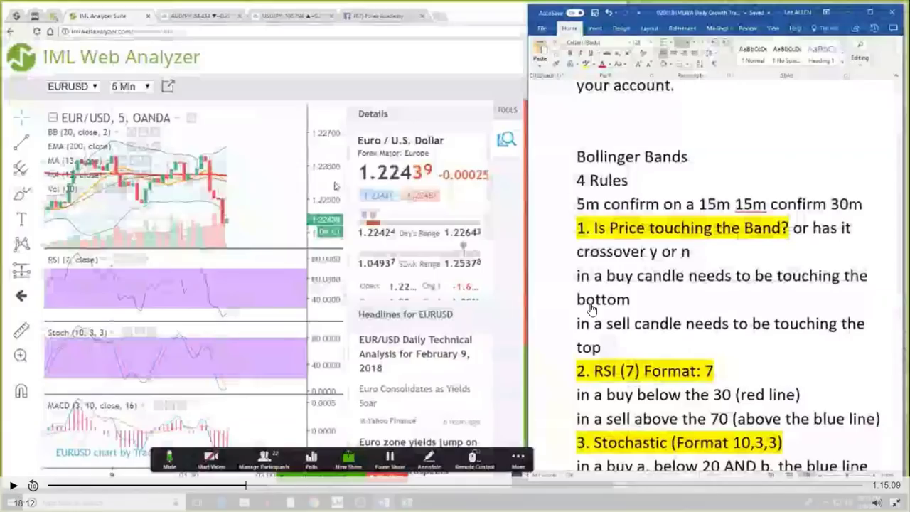
# - Resume the recording, skim the section between about 17:55 and 19:22, and pause it at 18:13 beside the EUR/USD chart
pyautogui.click(11, 488)
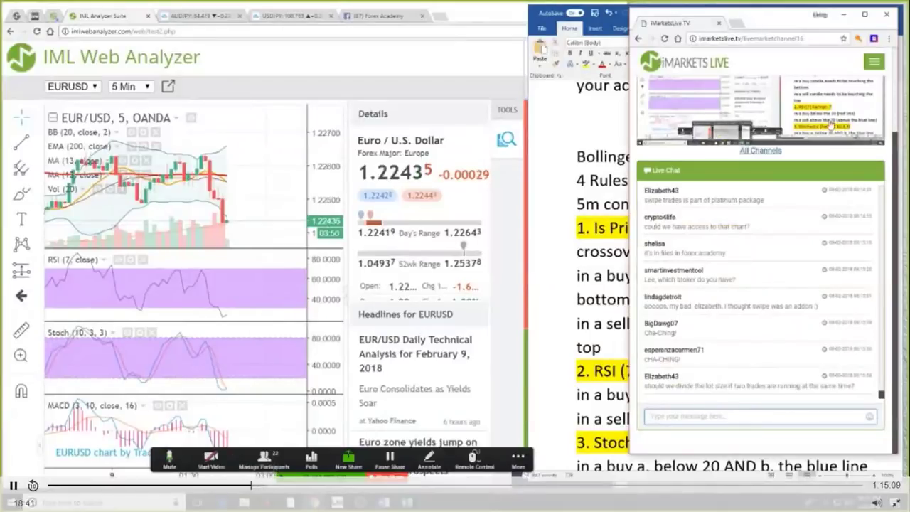
pyautogui.click(262, 485)
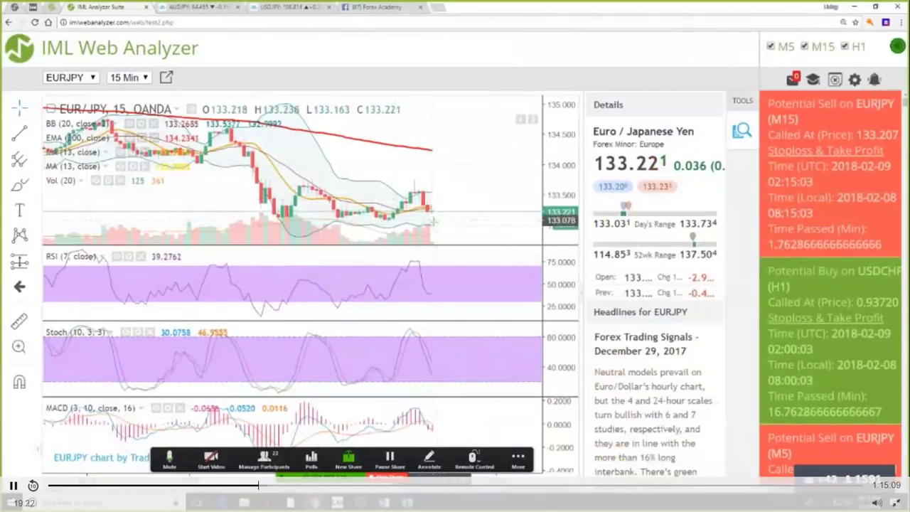
pyautogui.click(242, 486)
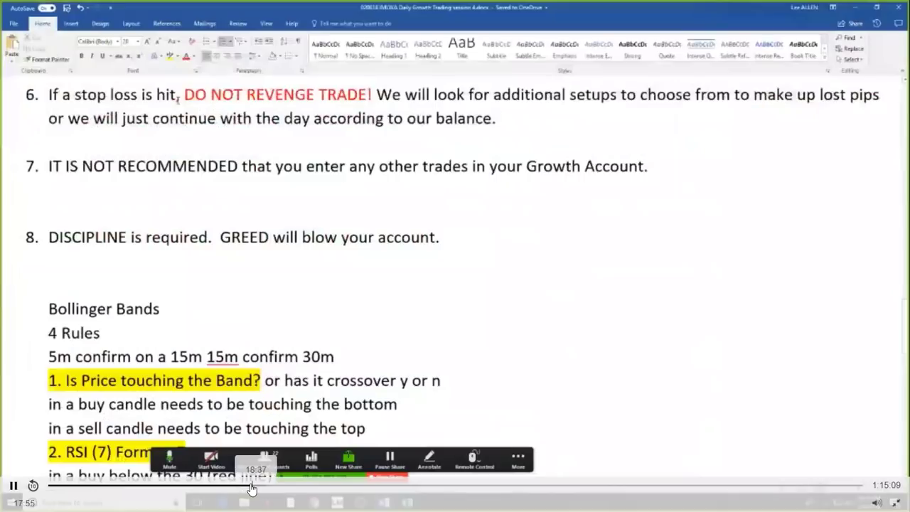
pyautogui.click(251, 485)
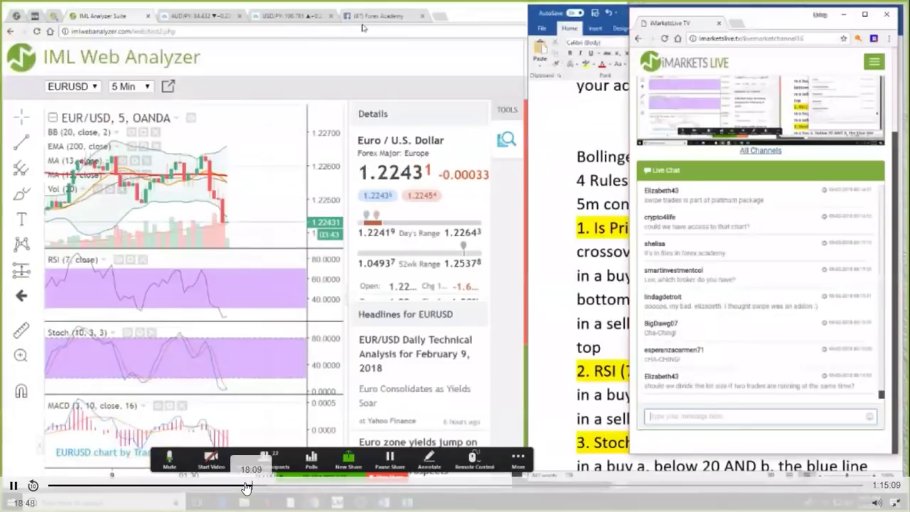
pyautogui.click(246, 486)
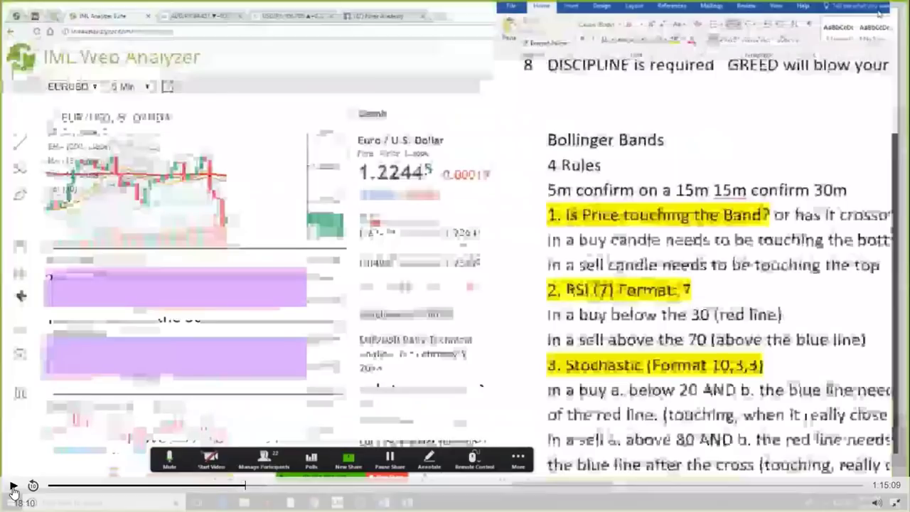
pyautogui.click(12, 487)
pyautogui.click(10, 487)
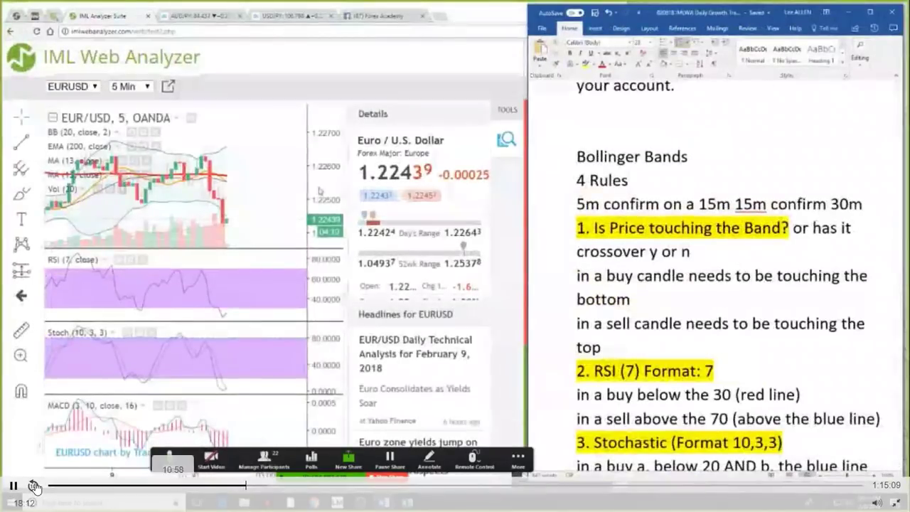
pyautogui.click(11, 487)
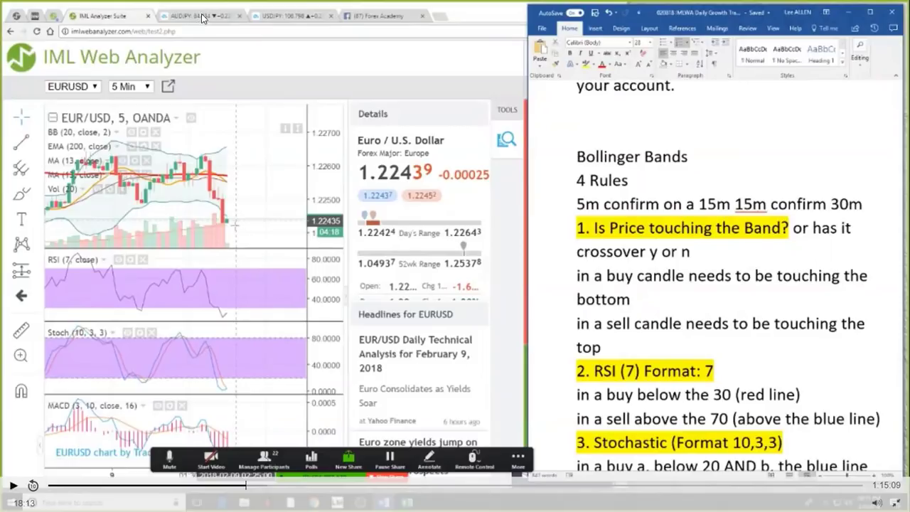
# - Leave the full-screen recording, switch to IML Analyzer Suite, and look through its list of potential buy and sell signals
pyautogui.press('Escape')
pyautogui.click(284, 9)
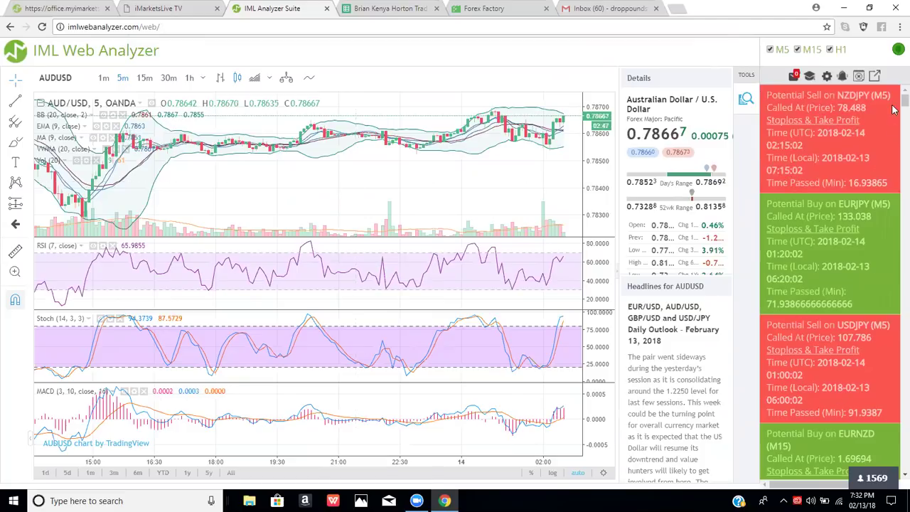
pyautogui.scroll(-5, 894, 125)
pyautogui.scroll(-10, 895, 133)
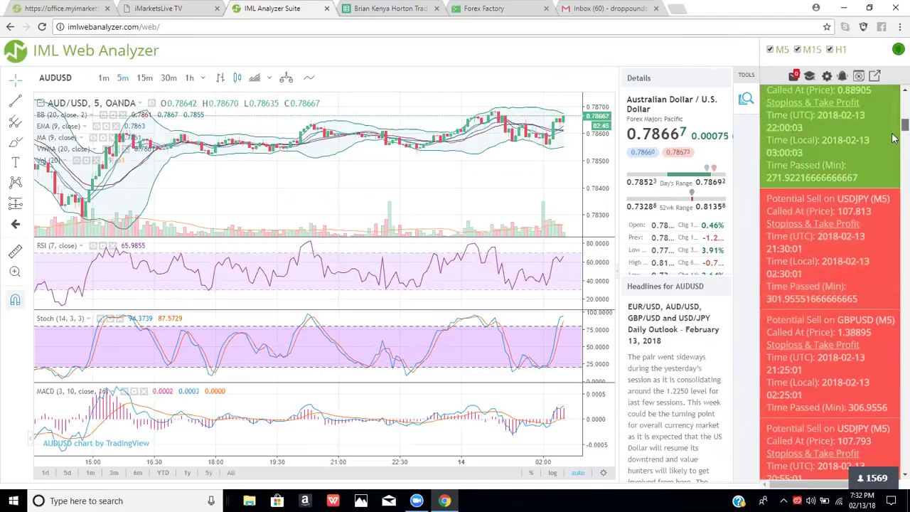
pyautogui.scroll(-8, 895, 213)
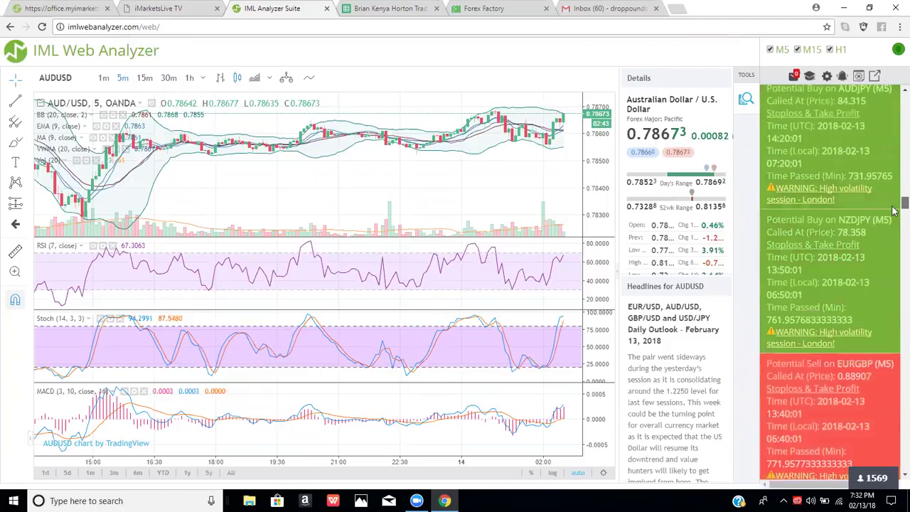
pyautogui.scroll(-6, 894, 226)
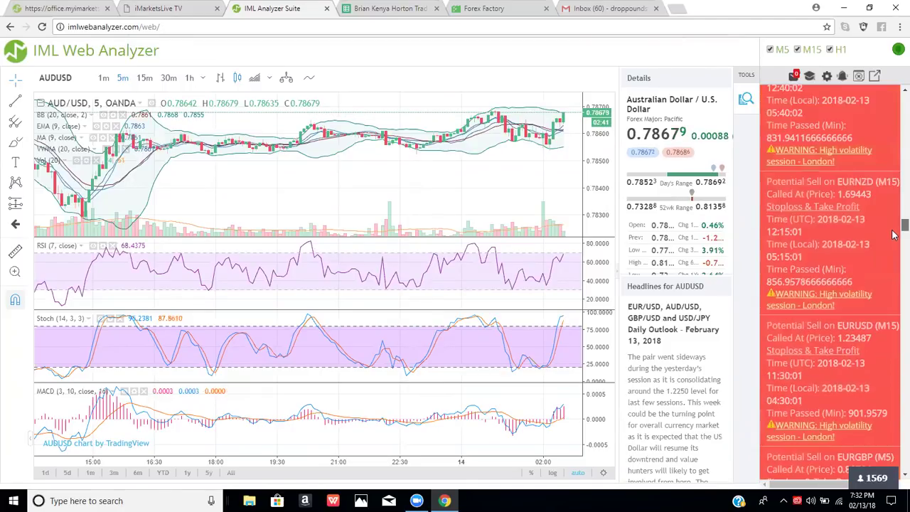
pyautogui.scroll(-8, 895, 270)
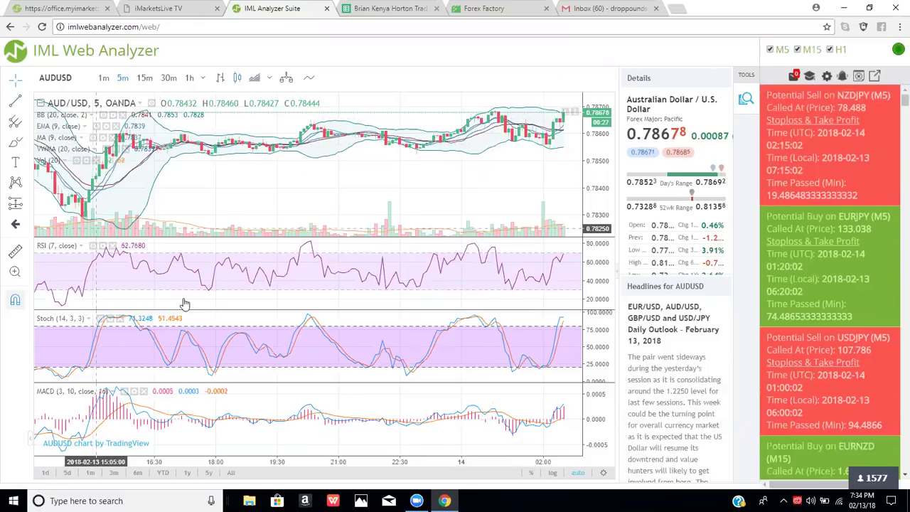
# - Examine the recent AUD/USD candles and load the chart for the Potential Sell on NZDJPY (M5) signal
pyautogui.scroll(-2, 224, 287)
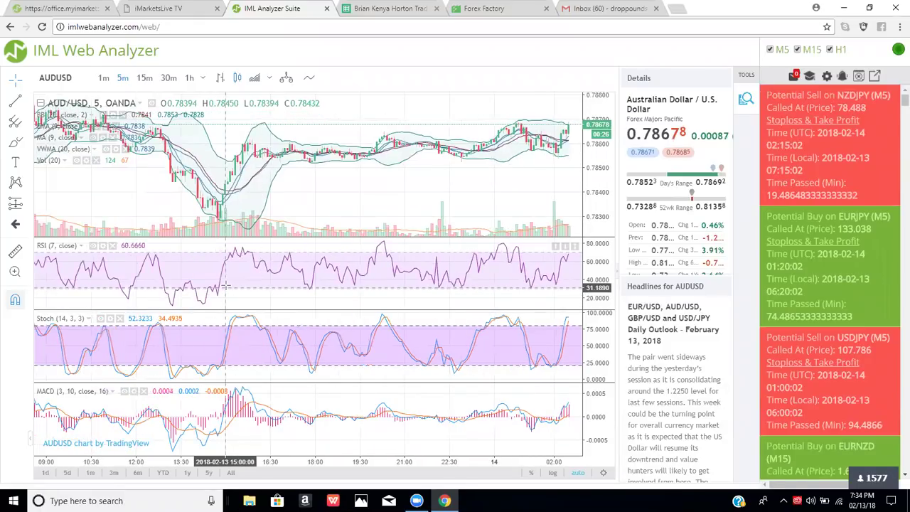
pyautogui.scroll(3, 224, 287)
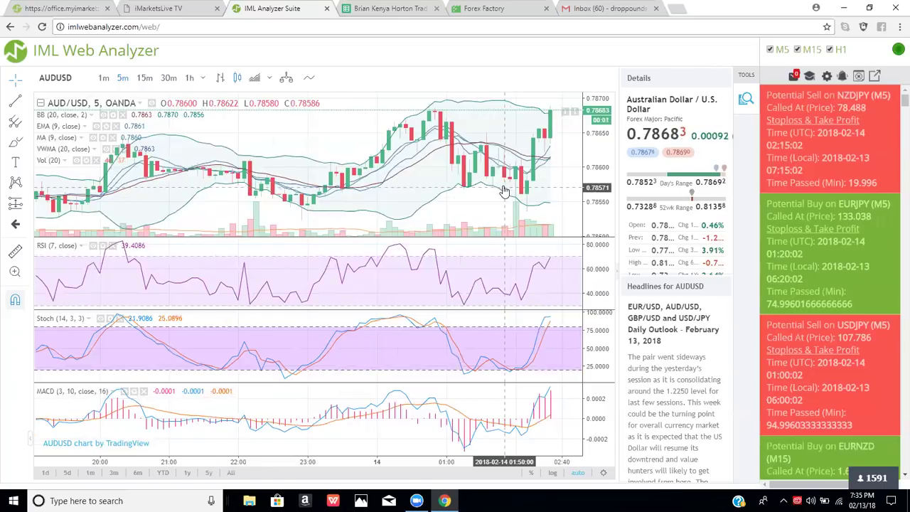
pyautogui.click(823, 97)
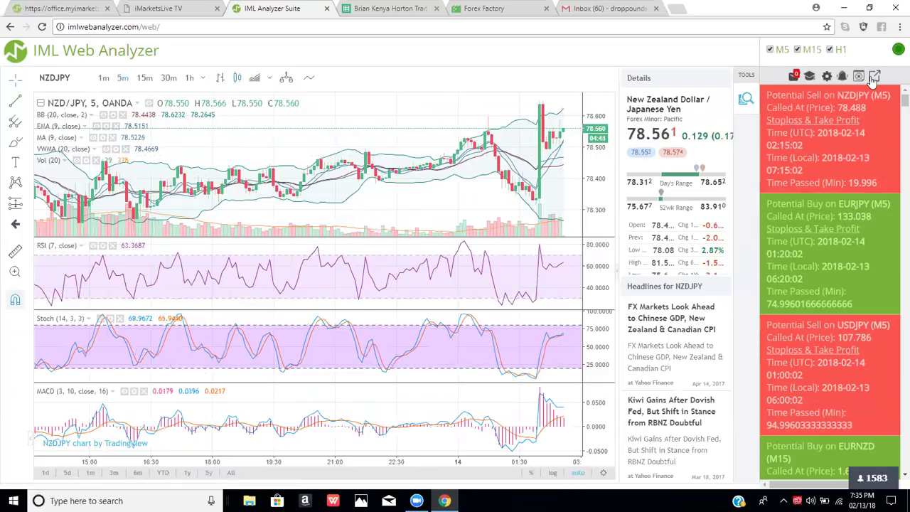
# - Try to open the analyzer's settings, close the pop-up window, and reload the analyzer page
pyautogui.click(828, 77)
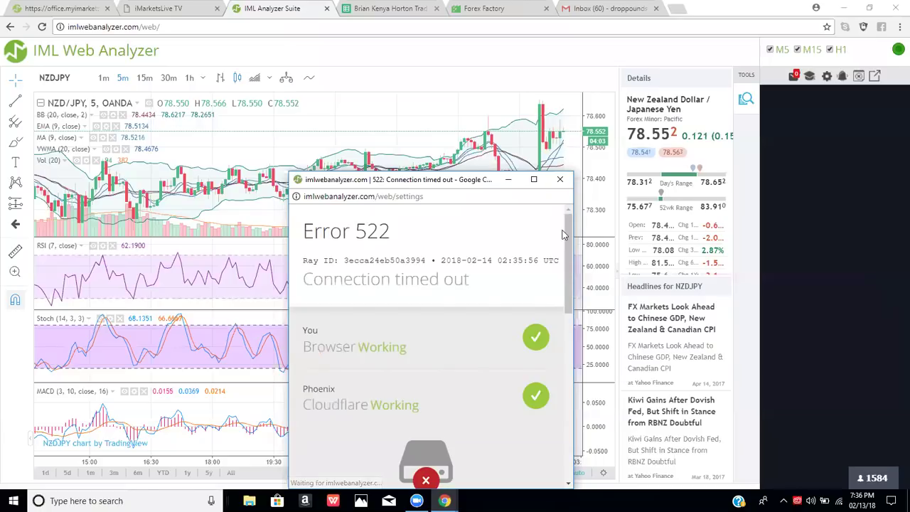
pyautogui.click(562, 181)
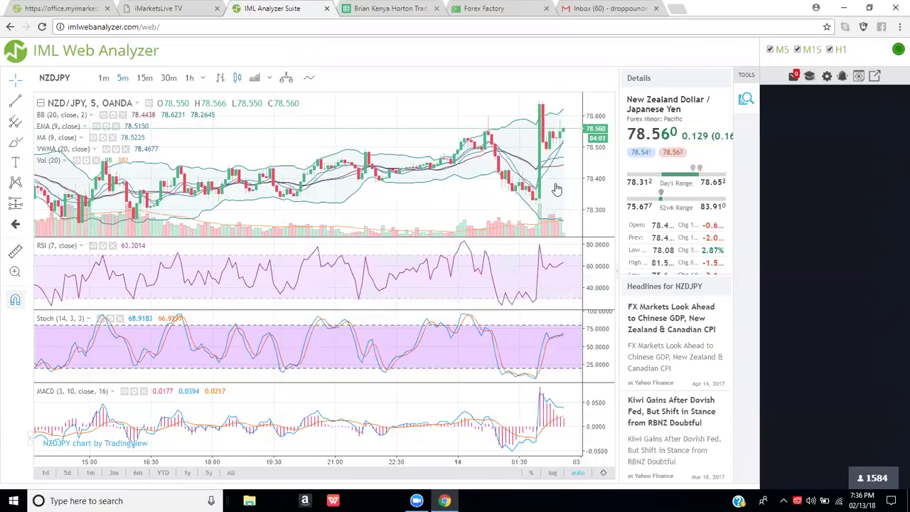
pyautogui.click(43, 27)
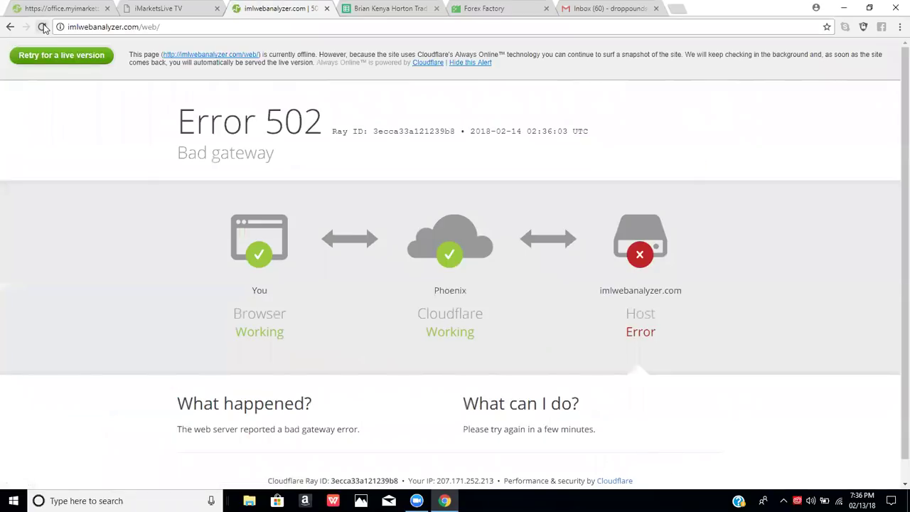
pyautogui.click(43, 27)
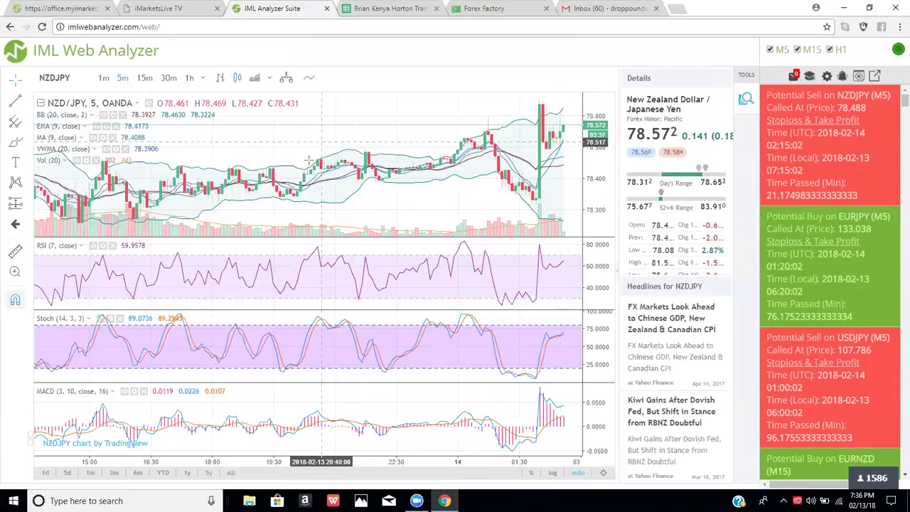
# - Switch to iMarketsLive TV and review the Bollinger Bands rules in the paused recording at full screen
pyautogui.click(163, 10)
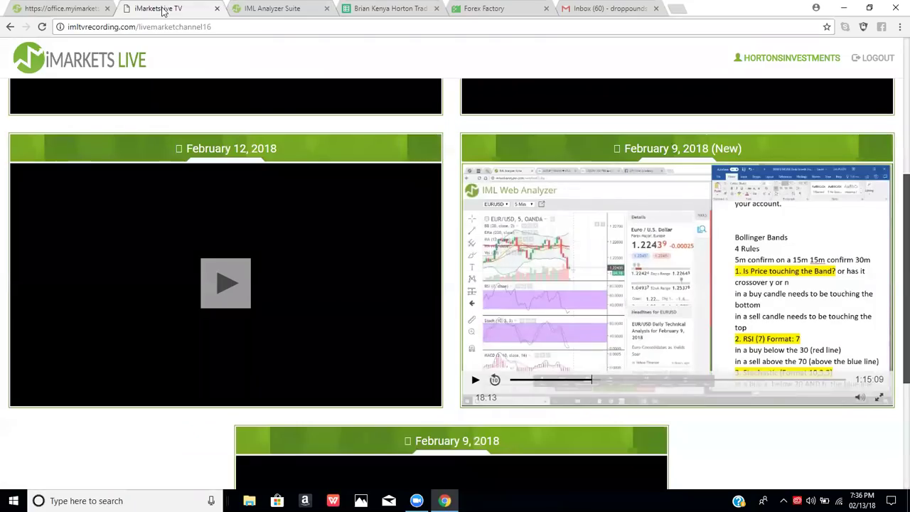
pyautogui.click(880, 400)
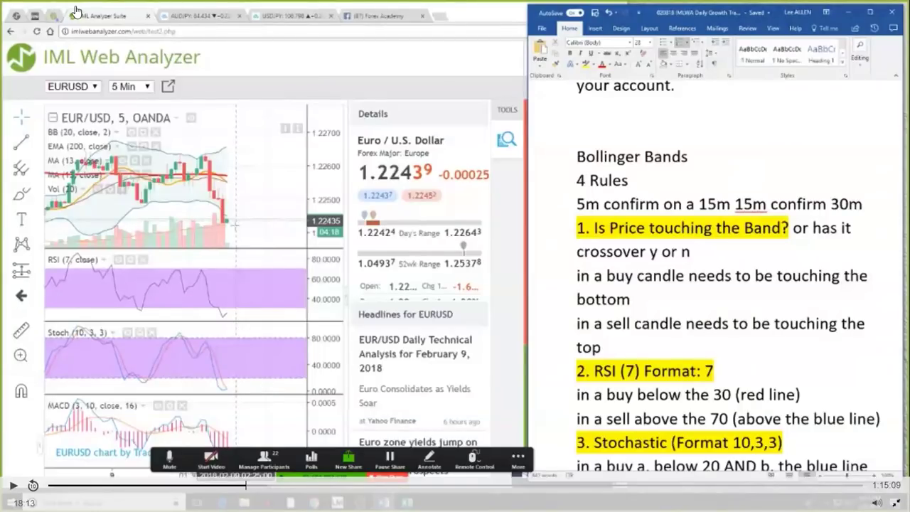
pyautogui.press('F11')
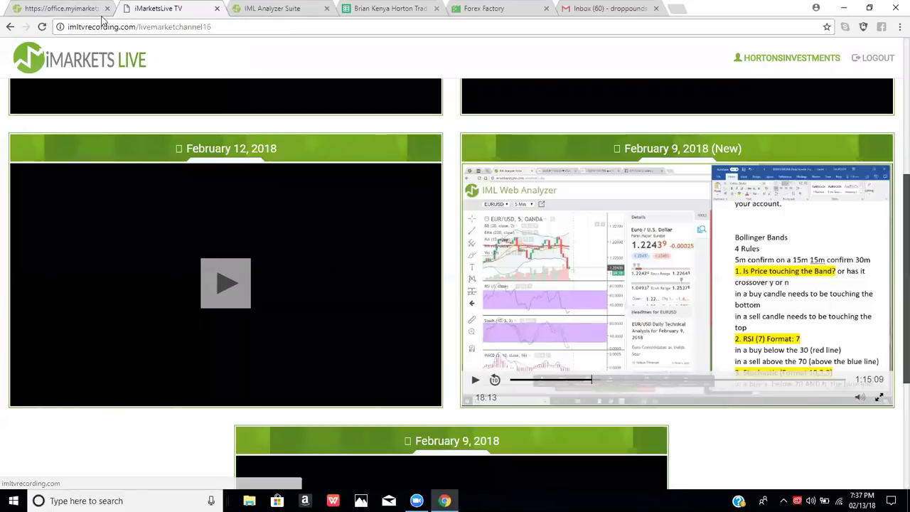
pyautogui.click(272, 8)
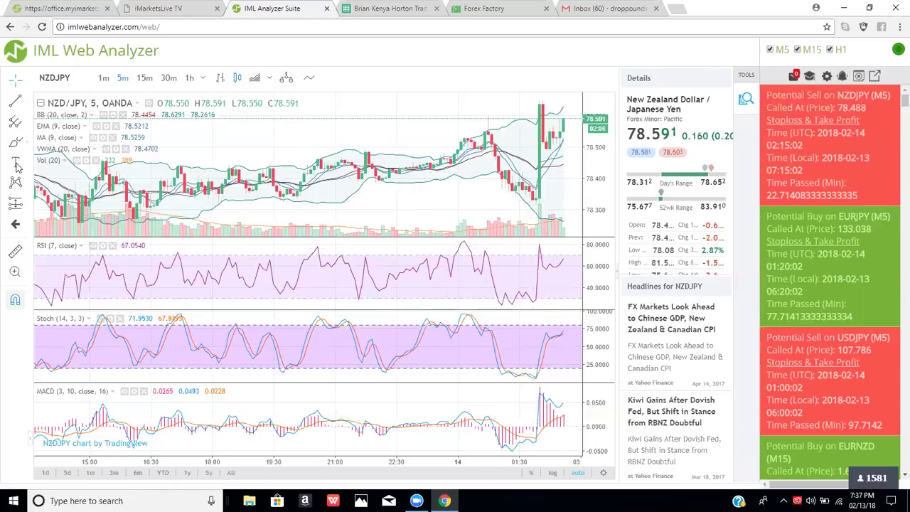
pyautogui.click(25, 204)
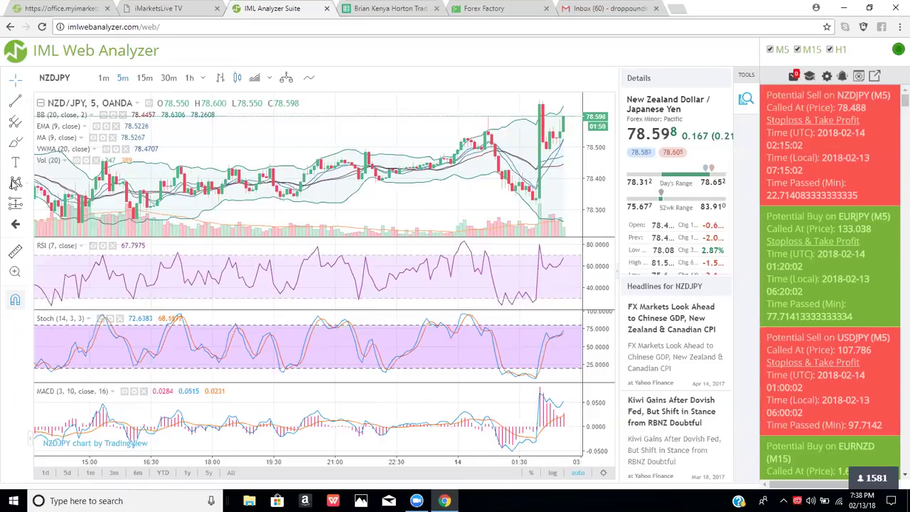
pyautogui.click(16, 183)
pyautogui.click(16, 184)
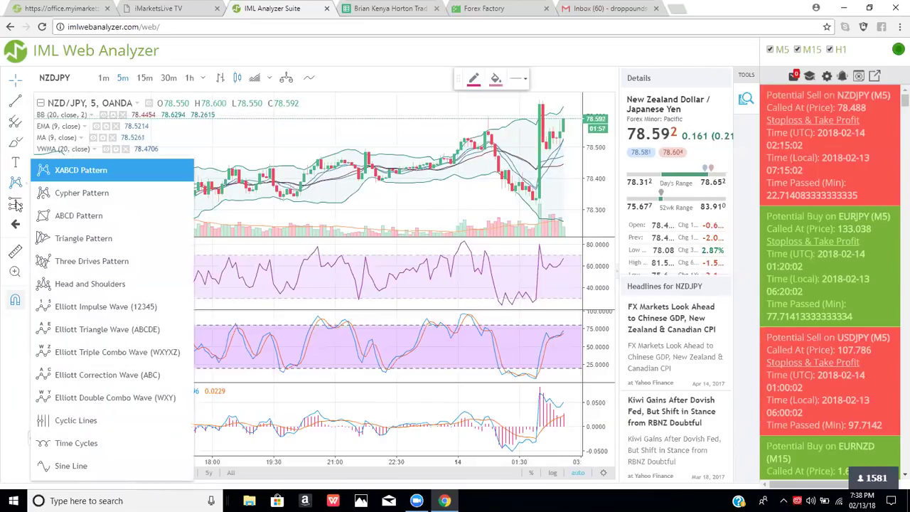
pyautogui.click(17, 205)
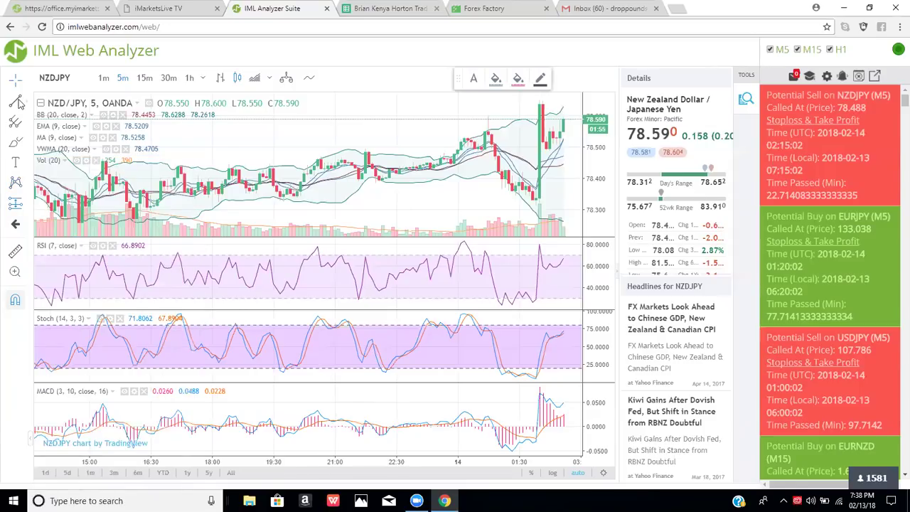
pyautogui.click(19, 103)
pyautogui.click(27, 106)
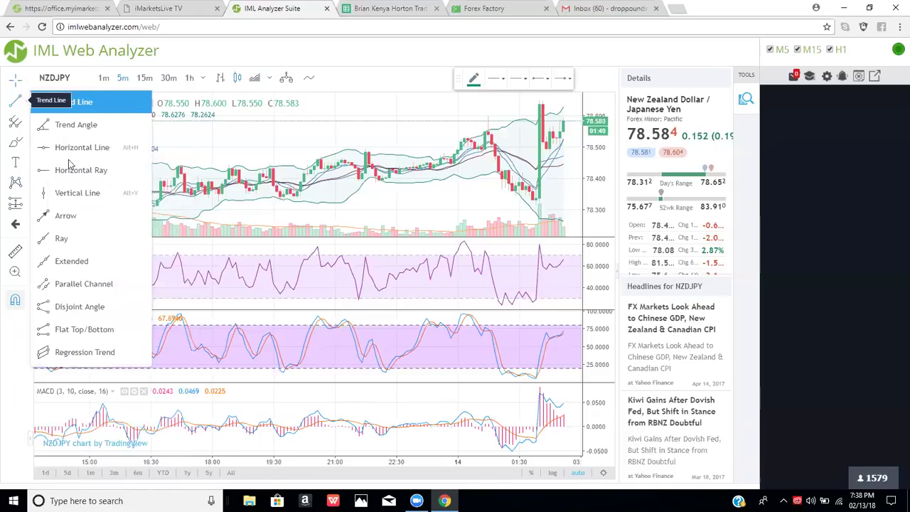
pyautogui.click(70, 197)
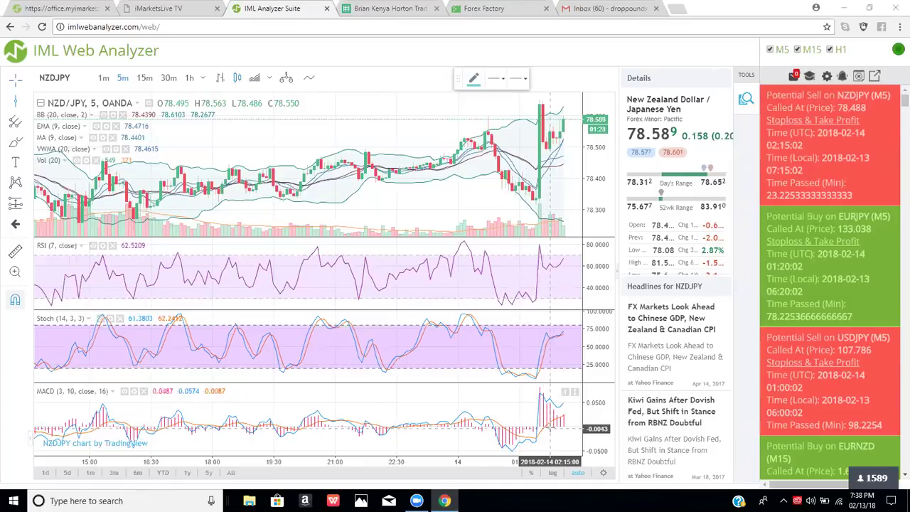
pyautogui.click(550, 429)
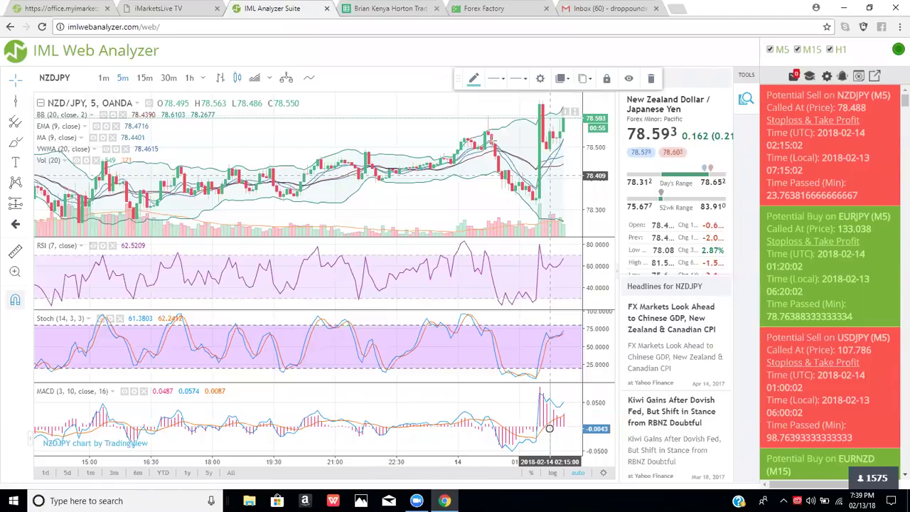
# - Check the NZDJPY signal on the 15m and 30m timeframes, and load the chart for the Potential Buy on EURJPY (M5)
pyautogui.click(144, 78)
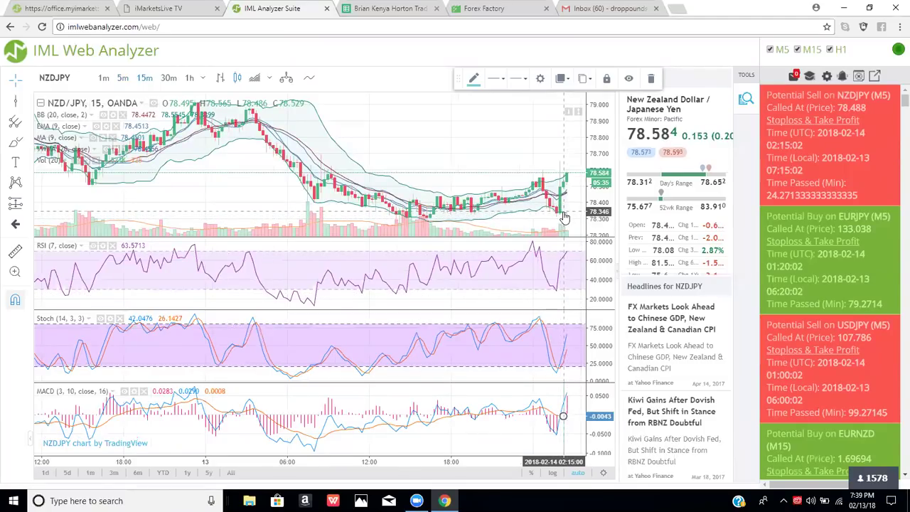
pyautogui.click(169, 79)
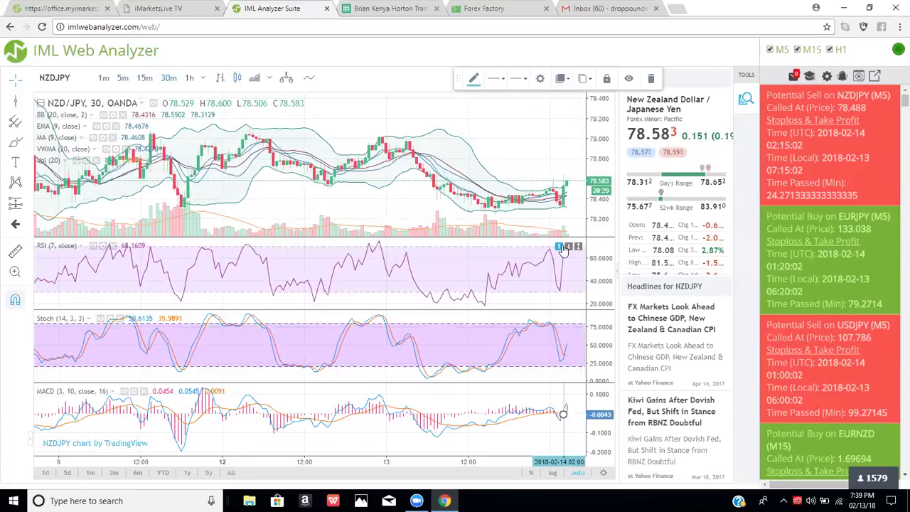
pyautogui.click(121, 78)
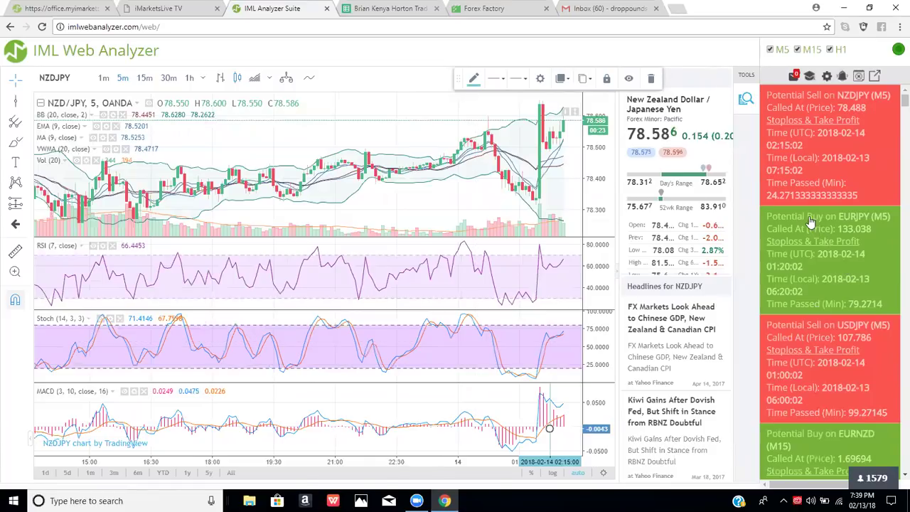
pyautogui.click(809, 223)
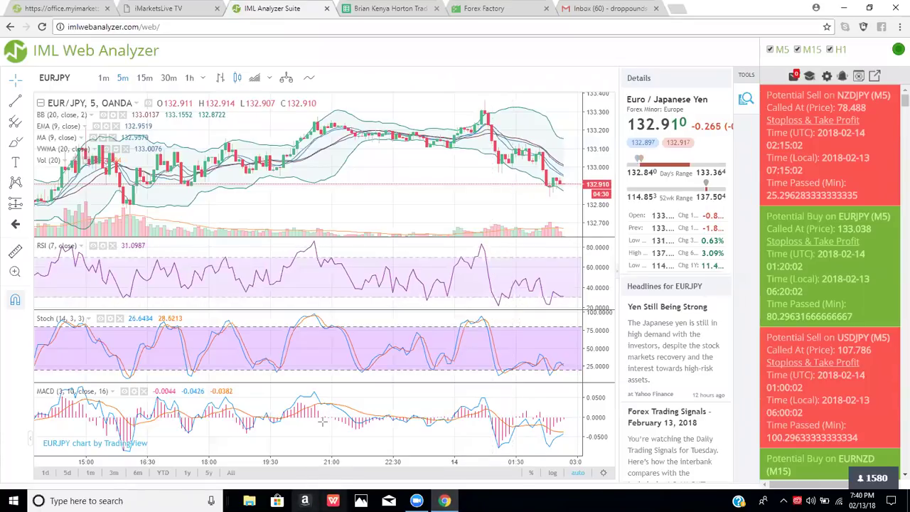
# - Switch to iMarketsLive TV, skim the full-screen recording from 18:13 onward, and pause it at 20:16
pyautogui.click(153, 9)
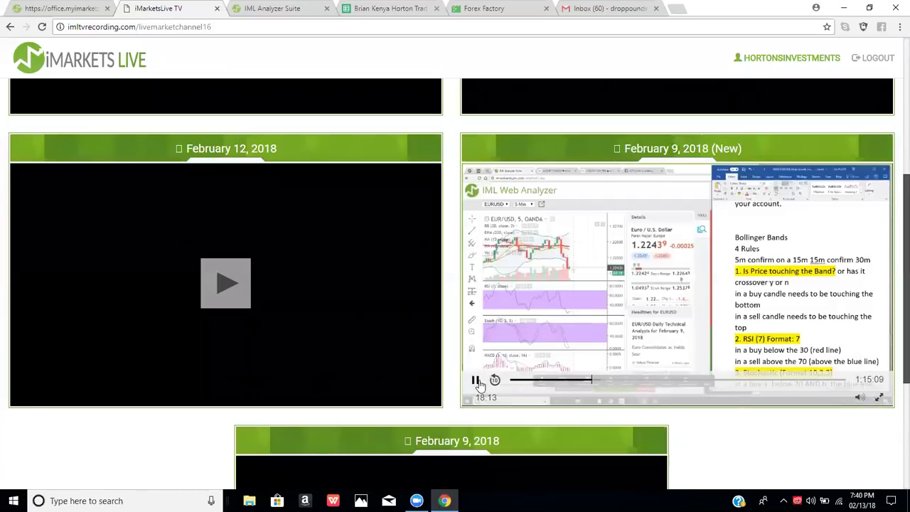
pyautogui.click(881, 399)
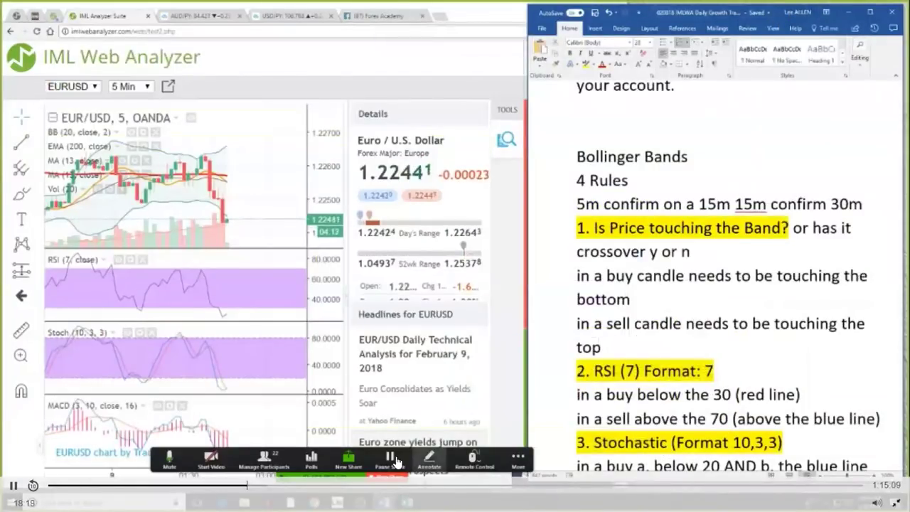
pyautogui.click(257, 487)
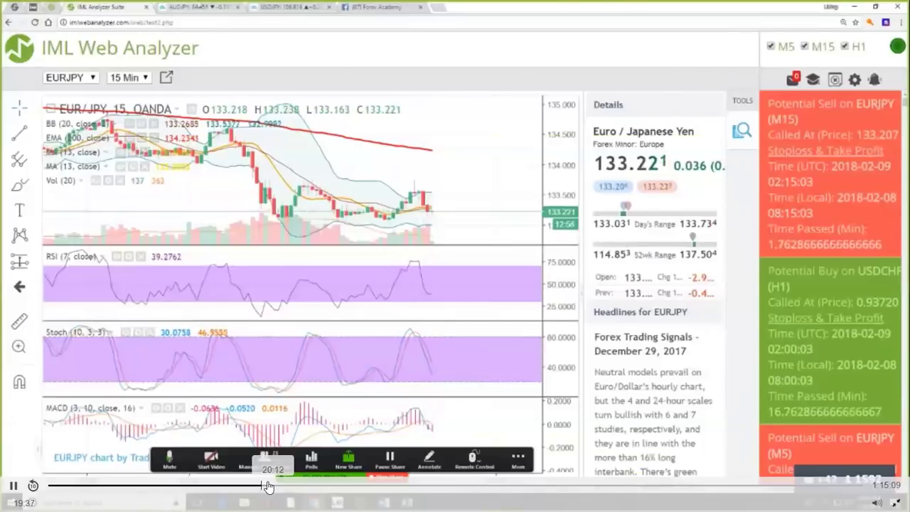
pyautogui.click(267, 486)
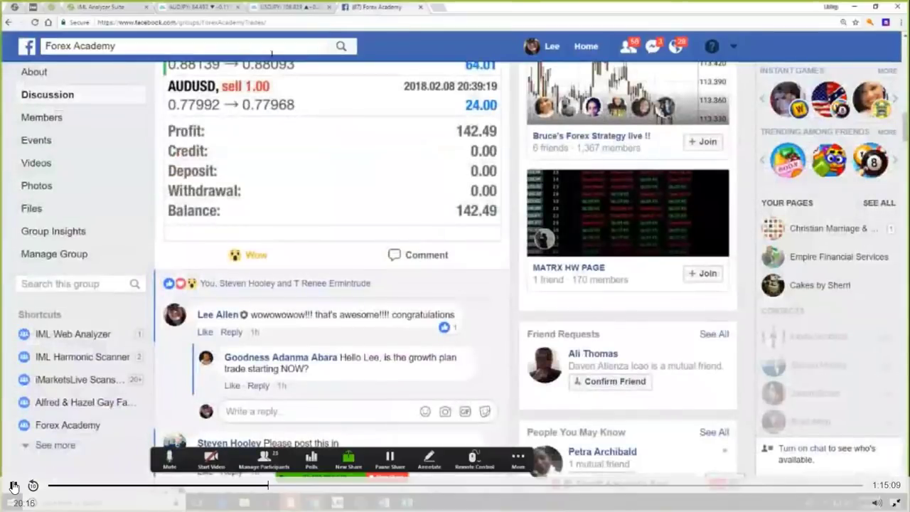
pyautogui.click(12, 485)
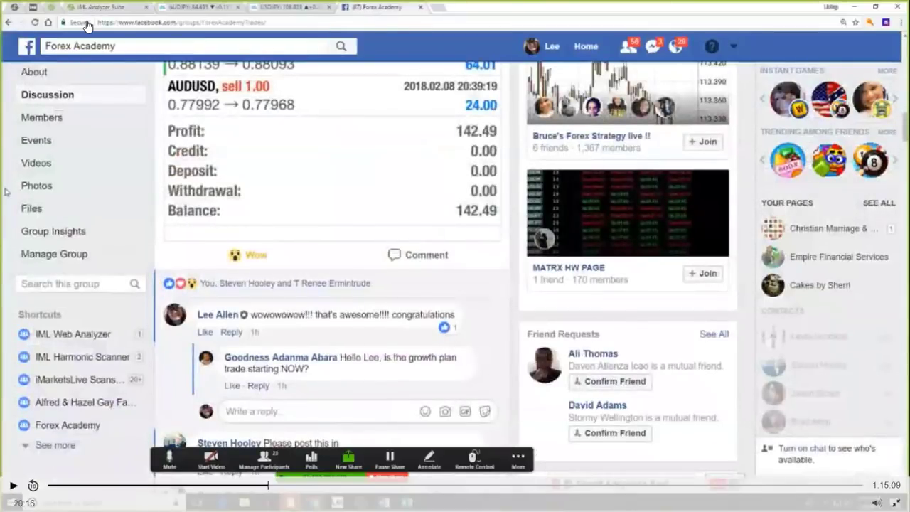
pyautogui.press('Escape')
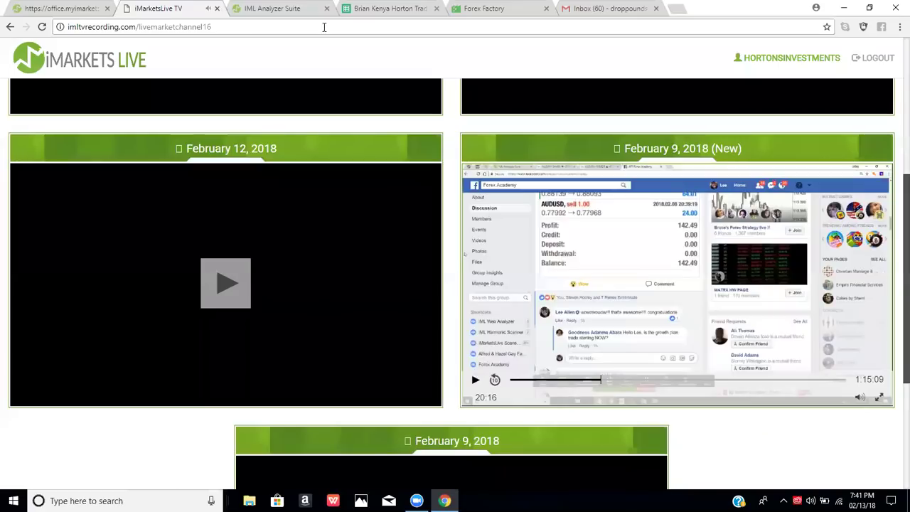
# - Switch to IML Analyzer Suite, review the RSI inputs and default options, and accept length 7 with source close
pyautogui.click(279, 8)
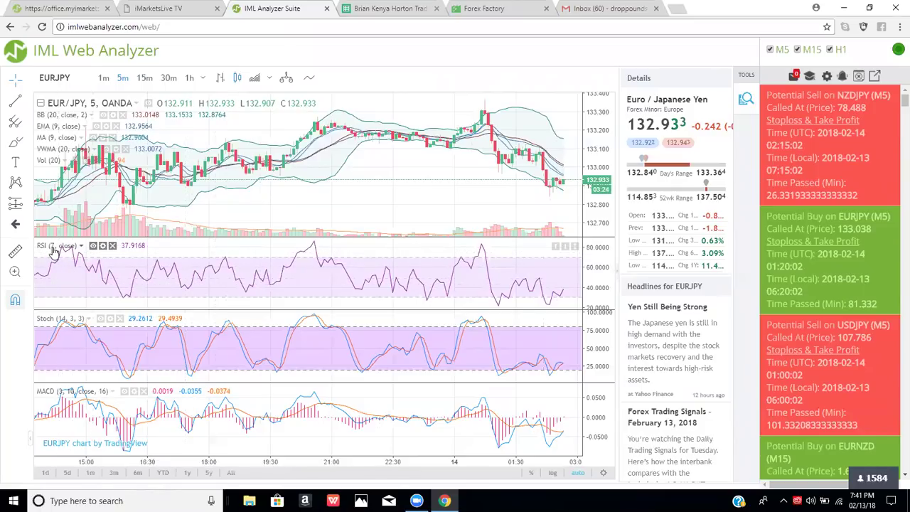
pyautogui.click(103, 246)
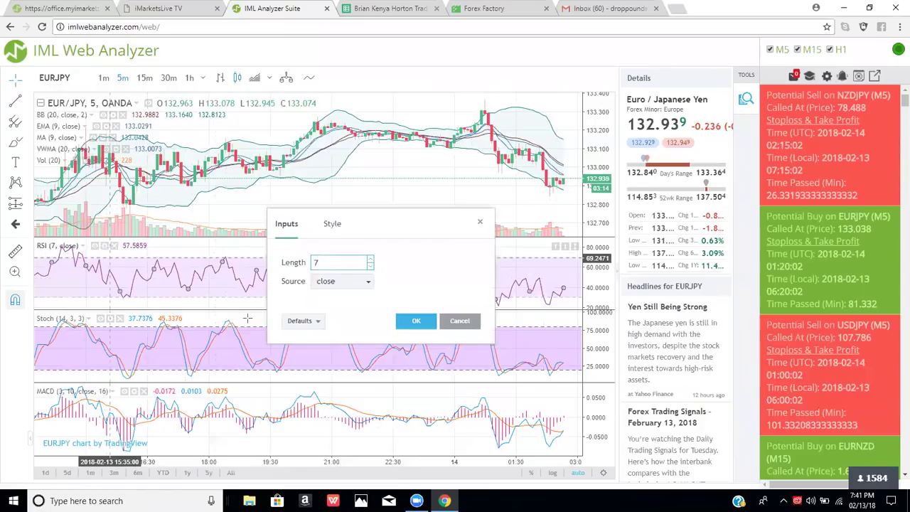
pyautogui.click(319, 324)
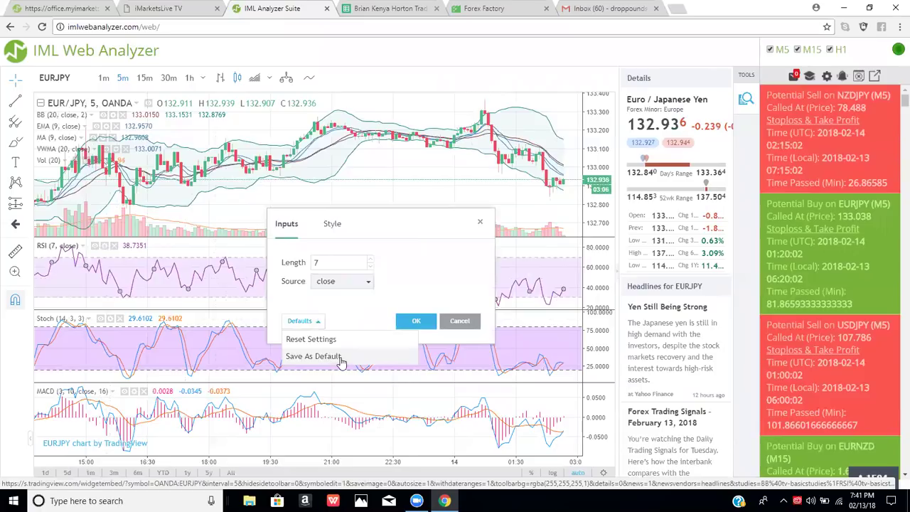
pyautogui.click(408, 323)
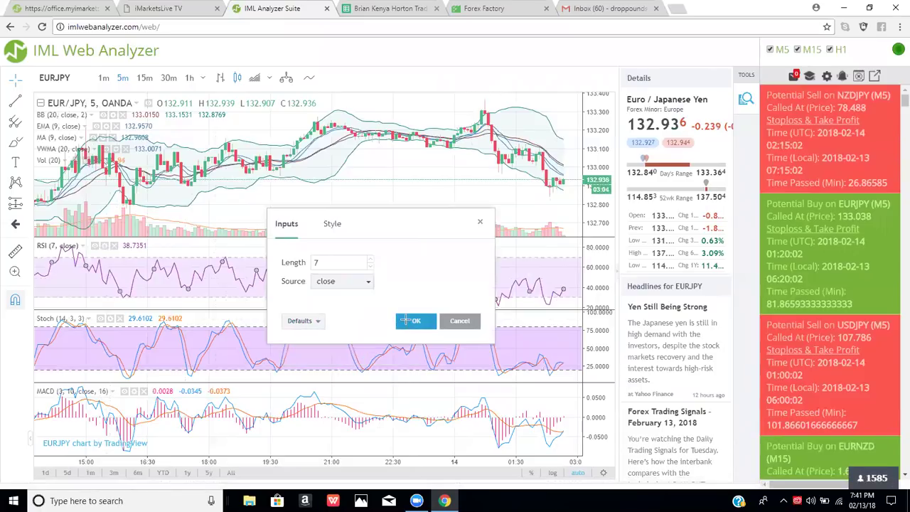
pyautogui.click(407, 323)
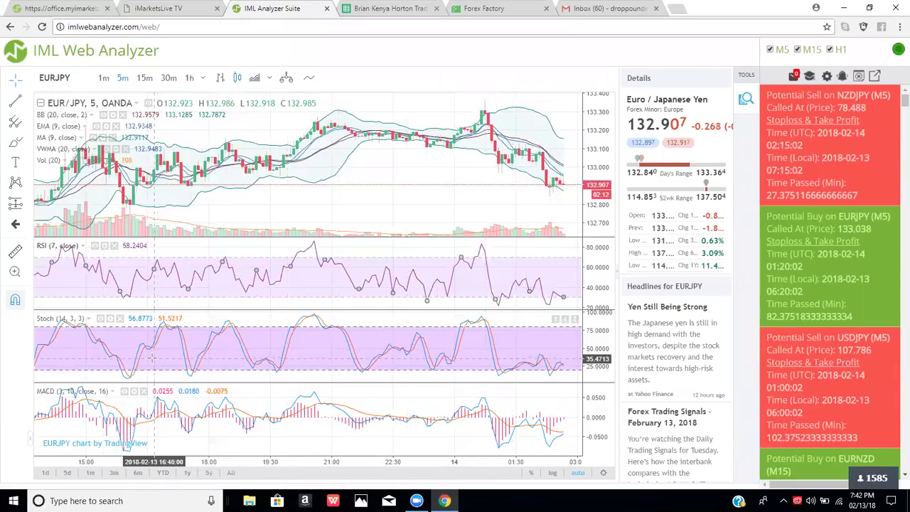
# - Review the Stochastic inputs and default options, and accept K 14, D 3 and Smooth 3
pyautogui.click(111, 321)
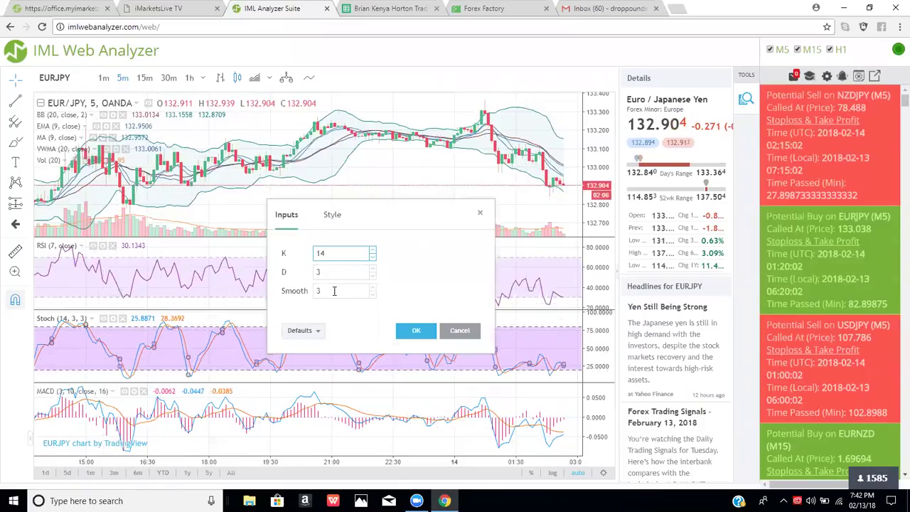
pyautogui.click(320, 332)
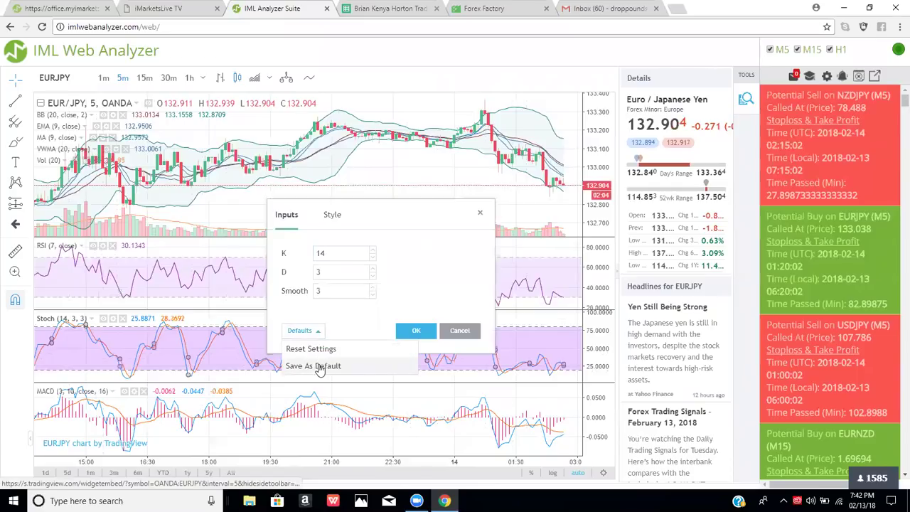
pyautogui.click(416, 330)
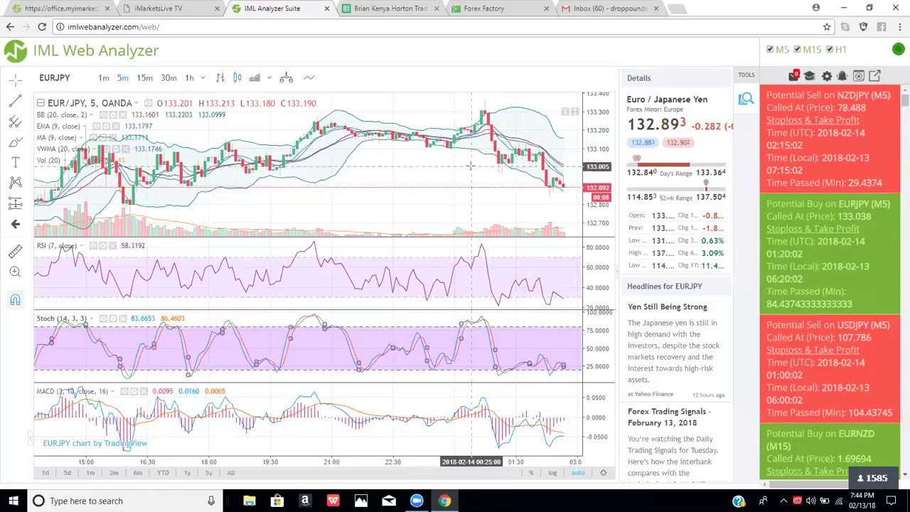
# - Compare the NZDJPY and EURJPY M5 signal charts, and check EURJPY on the 15m and 30m timeframes
pyautogui.click(817, 96)
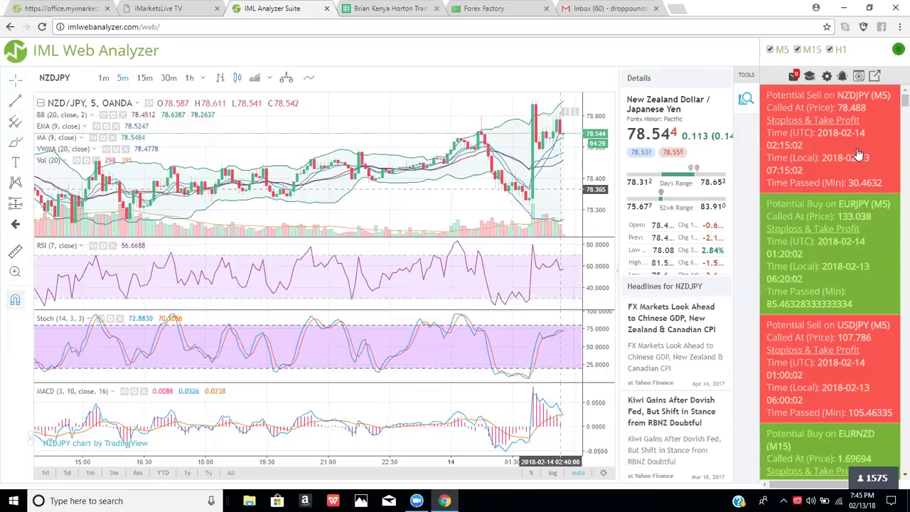
pyautogui.click(803, 210)
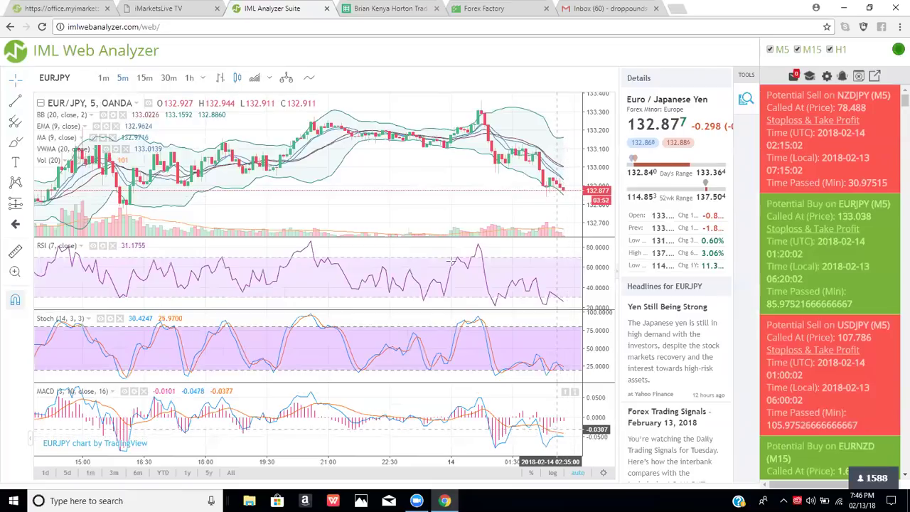
pyautogui.click(144, 78)
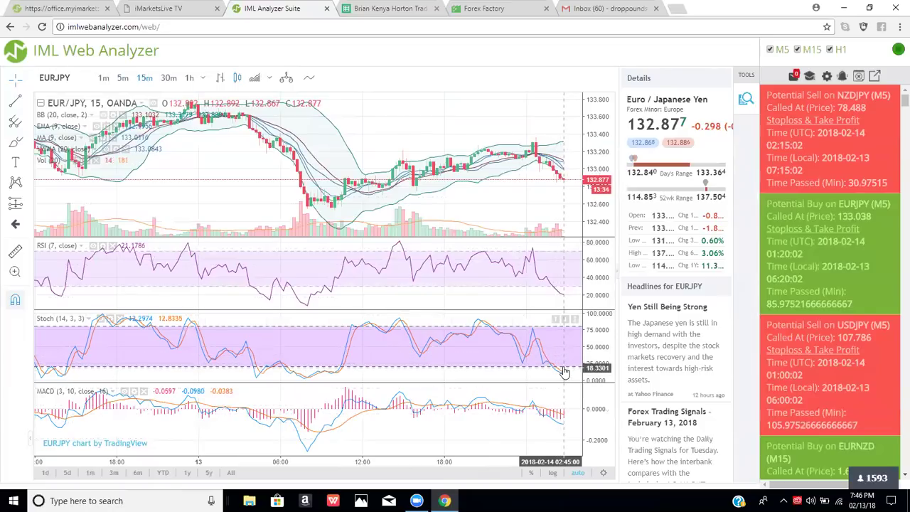
pyautogui.click(168, 79)
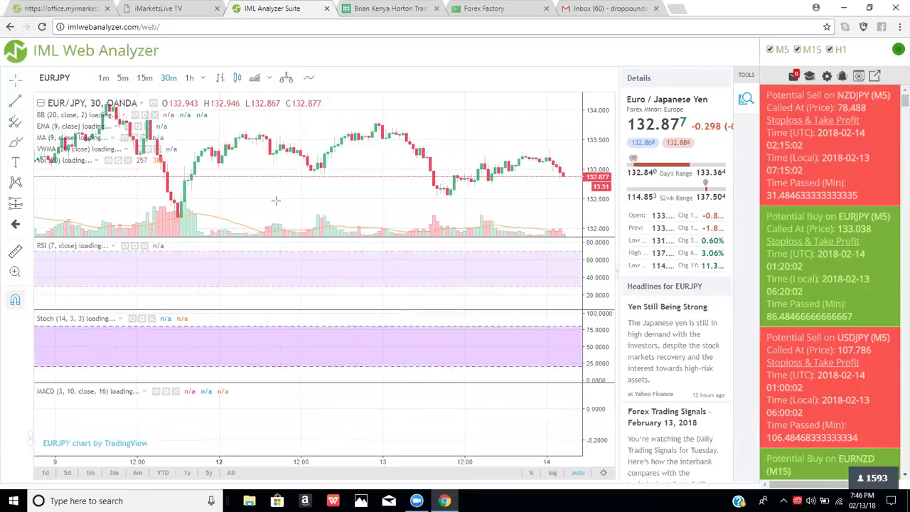